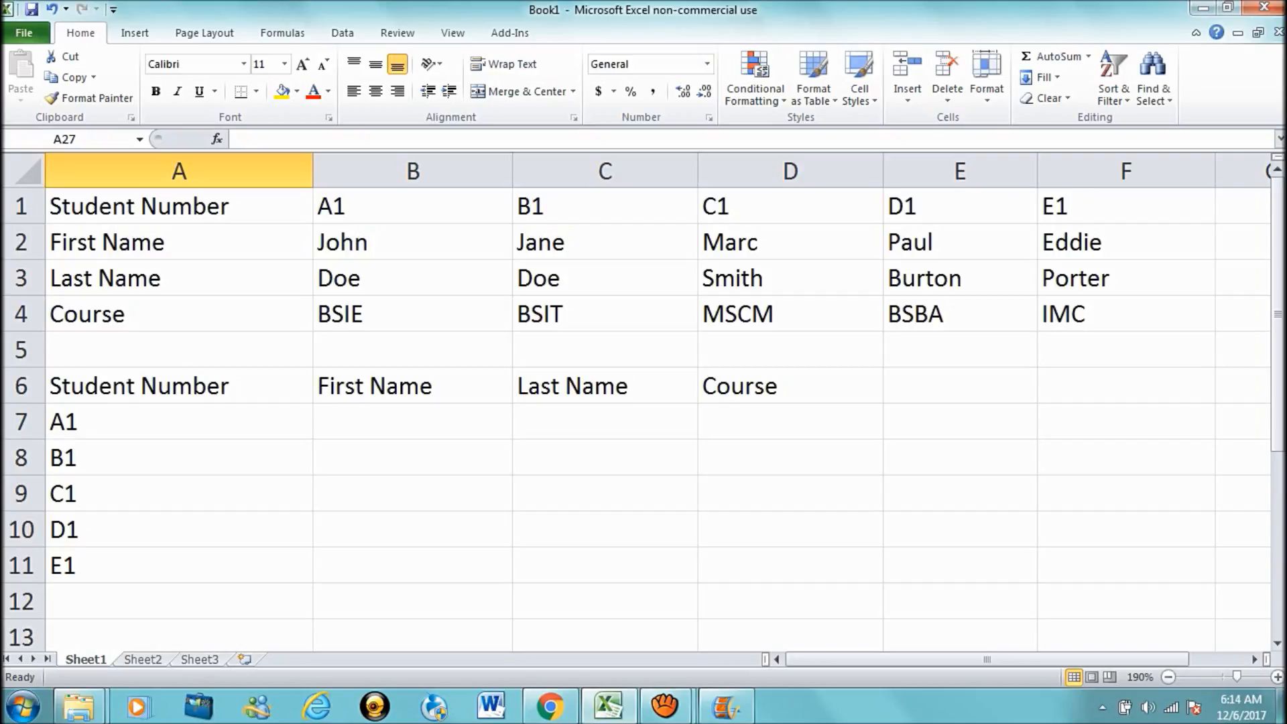
# Enter =HLOOKUP(A7,$A$1:$F$4,2,0) in B7 to look up the first student's First Name with an absolute table range
pyautogui.click(412, 422)
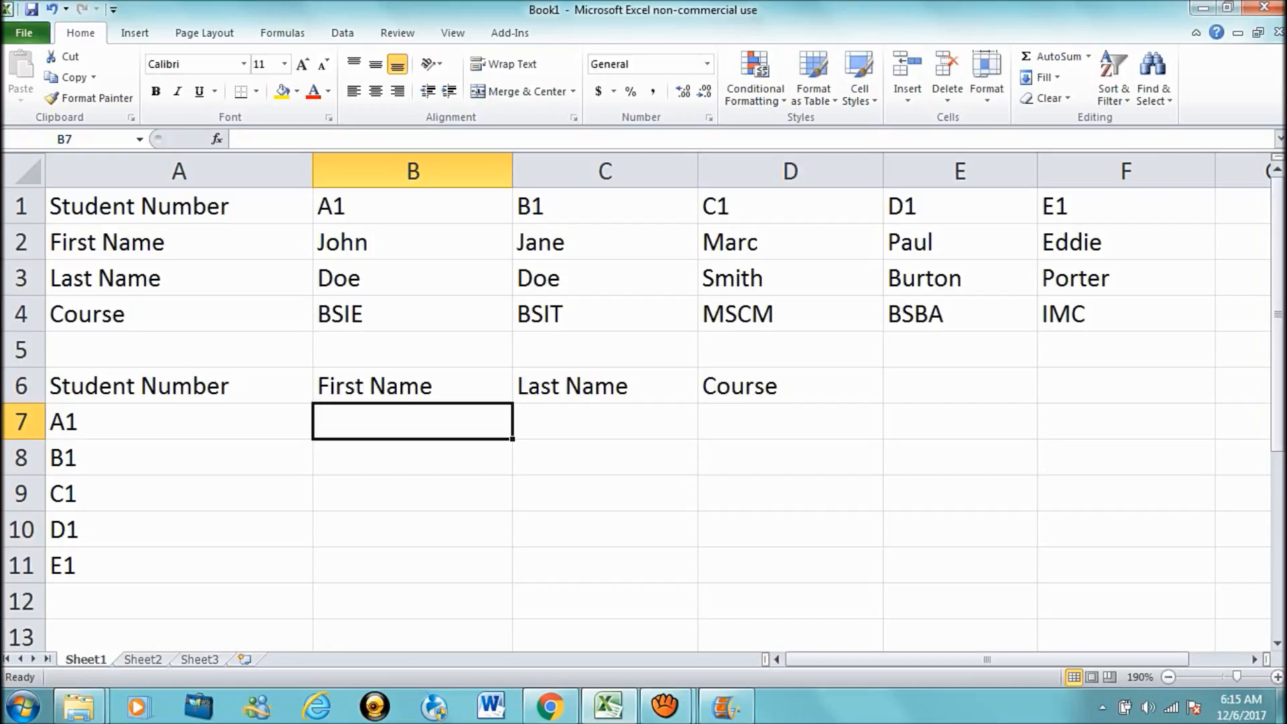
pyautogui.write('=')
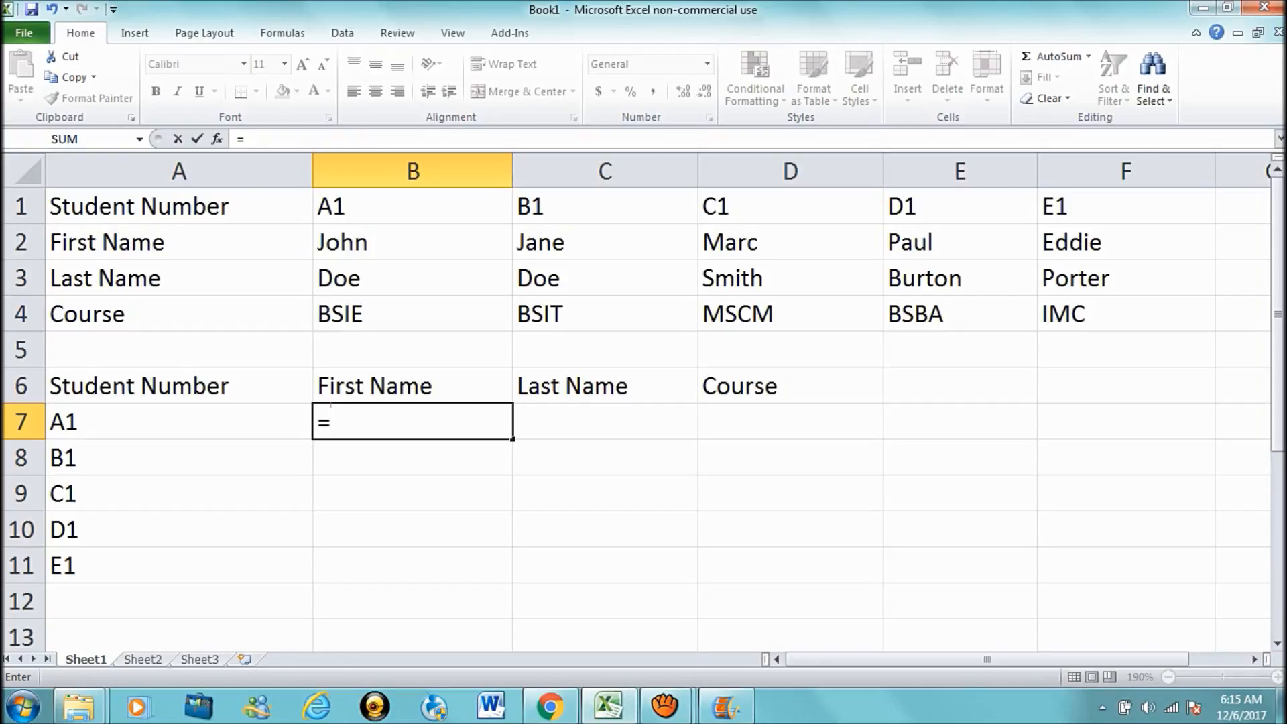
pyautogui.write('hlook')
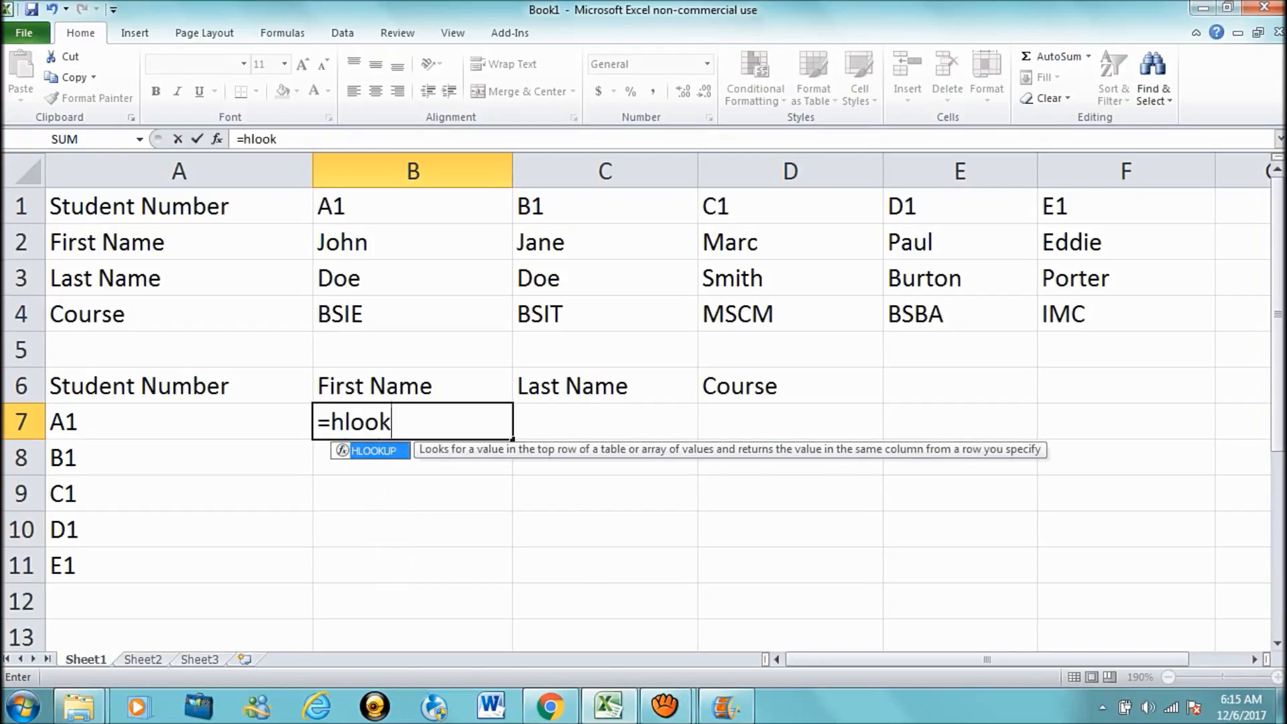
pyautogui.write('up(')
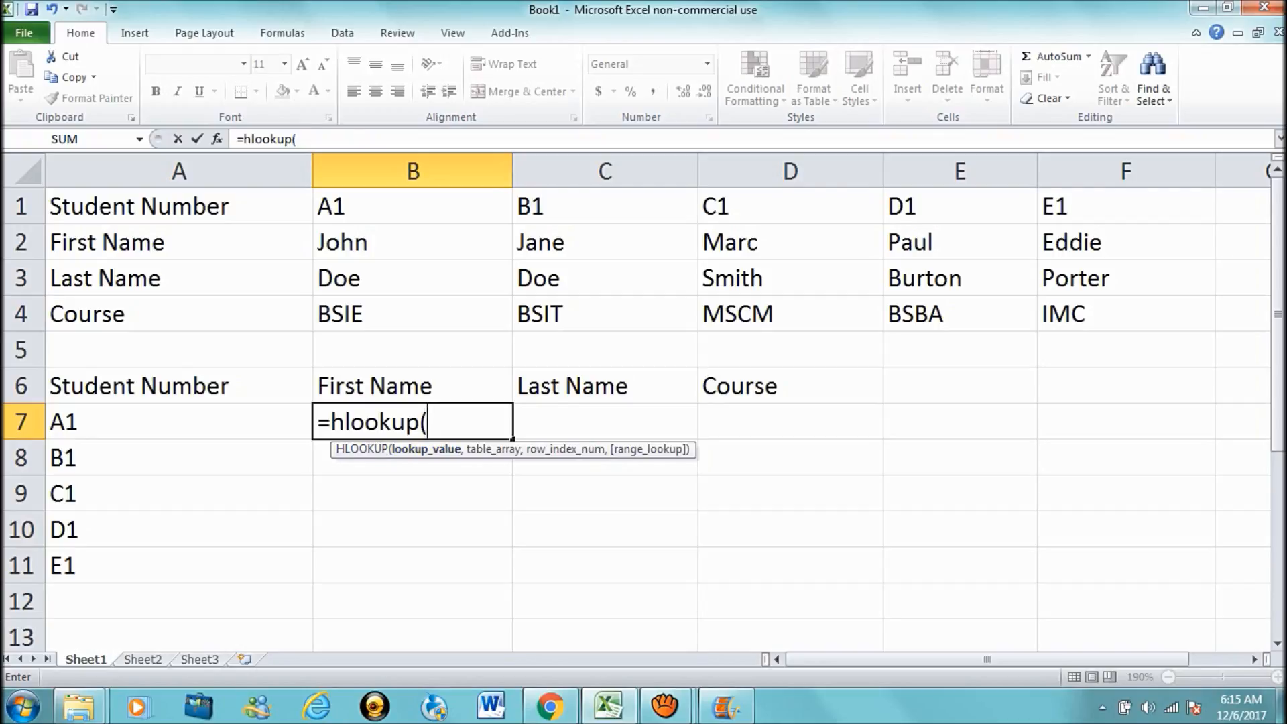
pyautogui.click(179, 421)
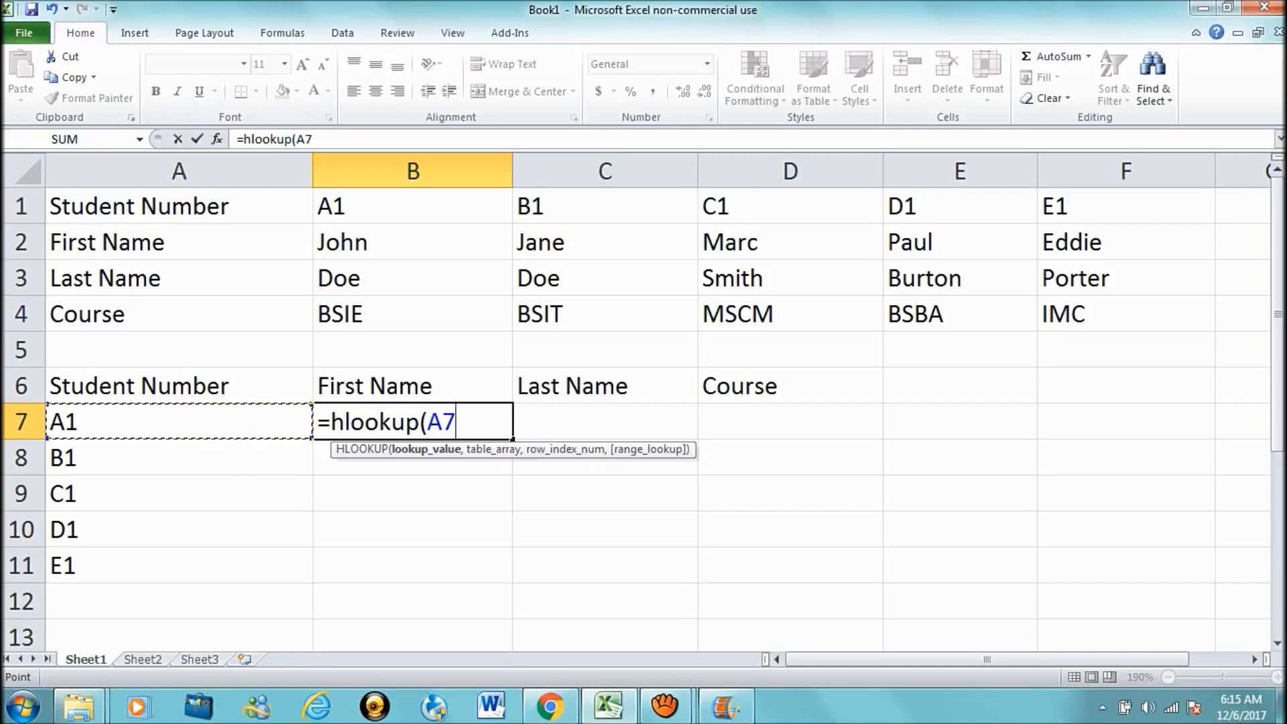
pyautogui.write(',')
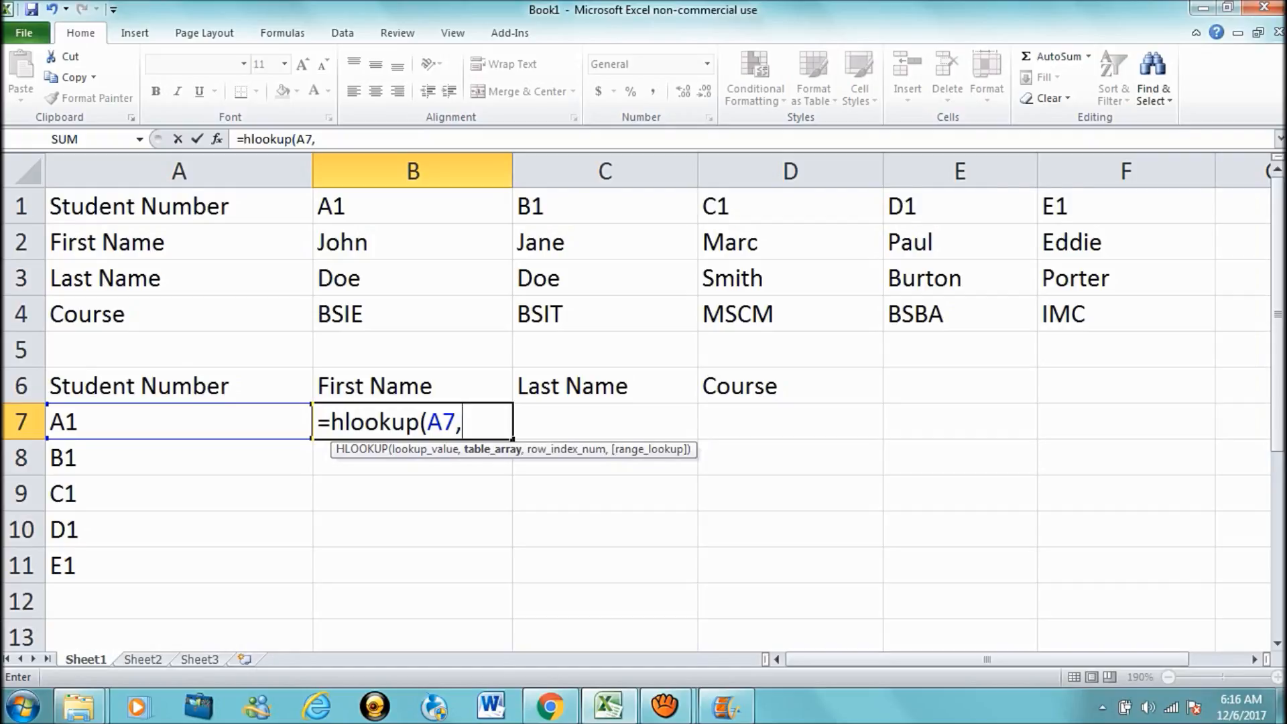
pyautogui.moveTo(302, 213); pyautogui.dragTo(1214, 329)
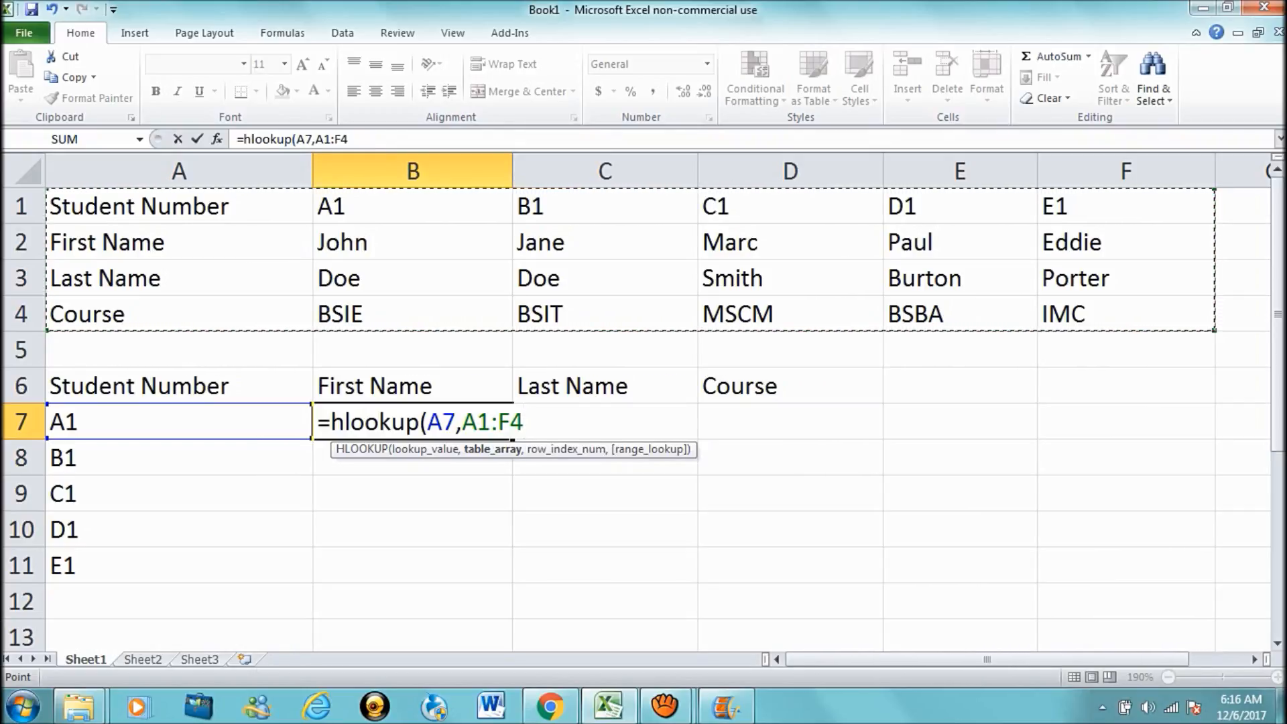
pyautogui.press('F4')
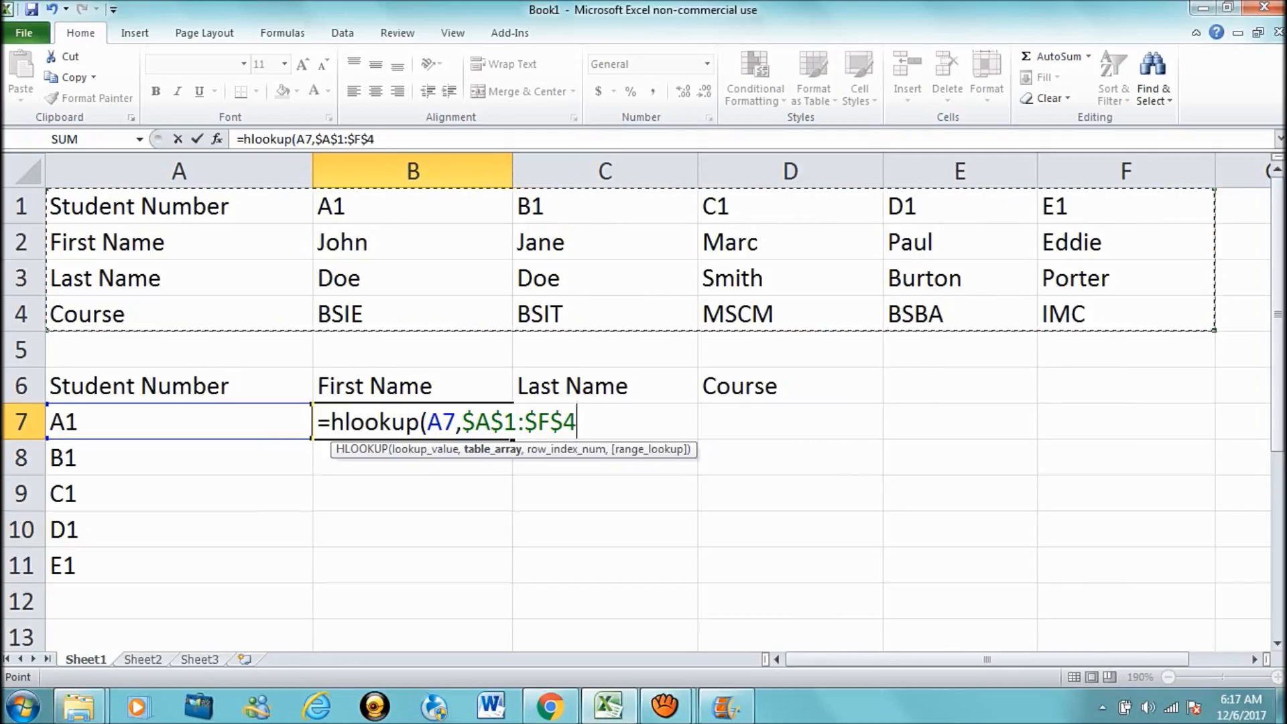
pyautogui.write(',')
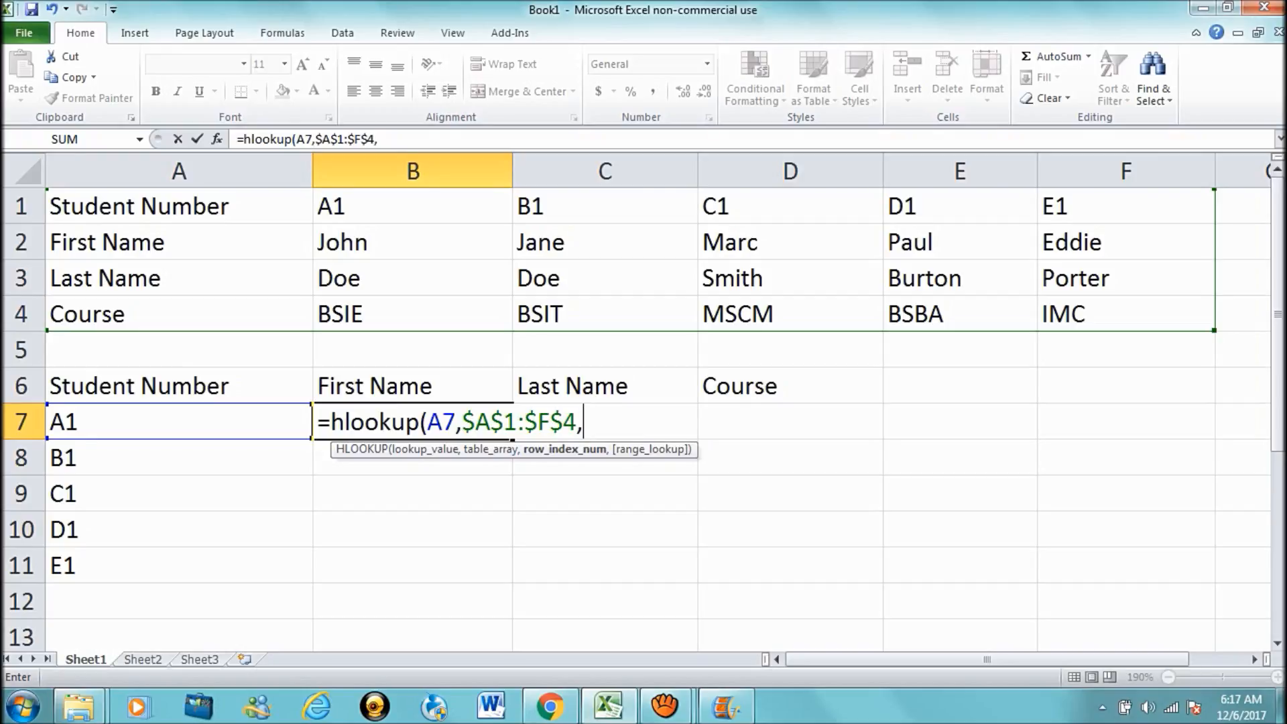
pyautogui.write('2,')
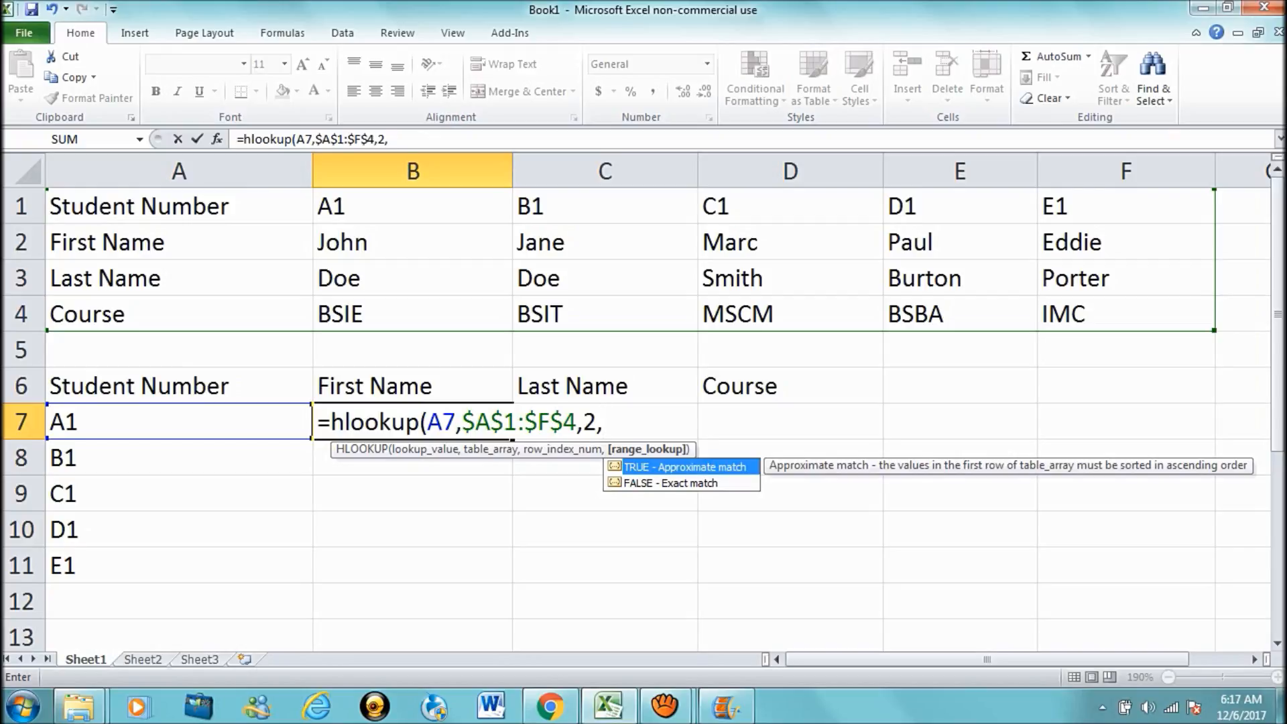
pyautogui.write('0)')
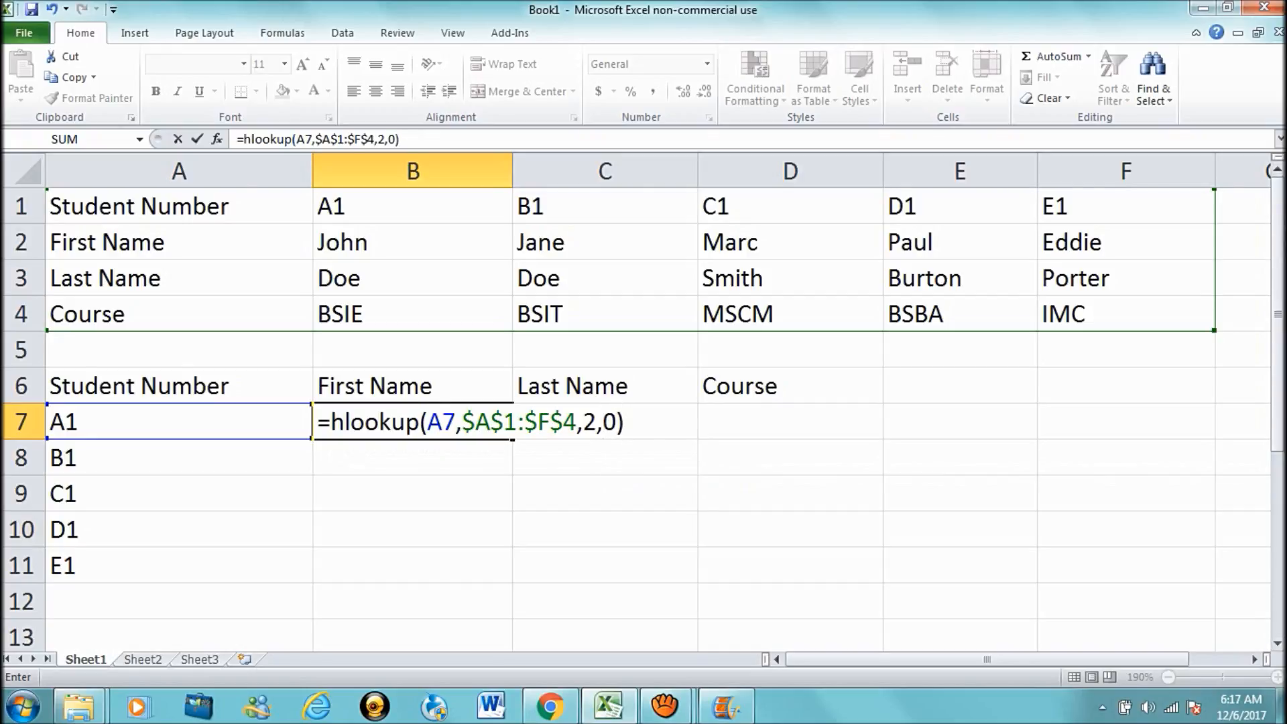
pyautogui.press('Return')
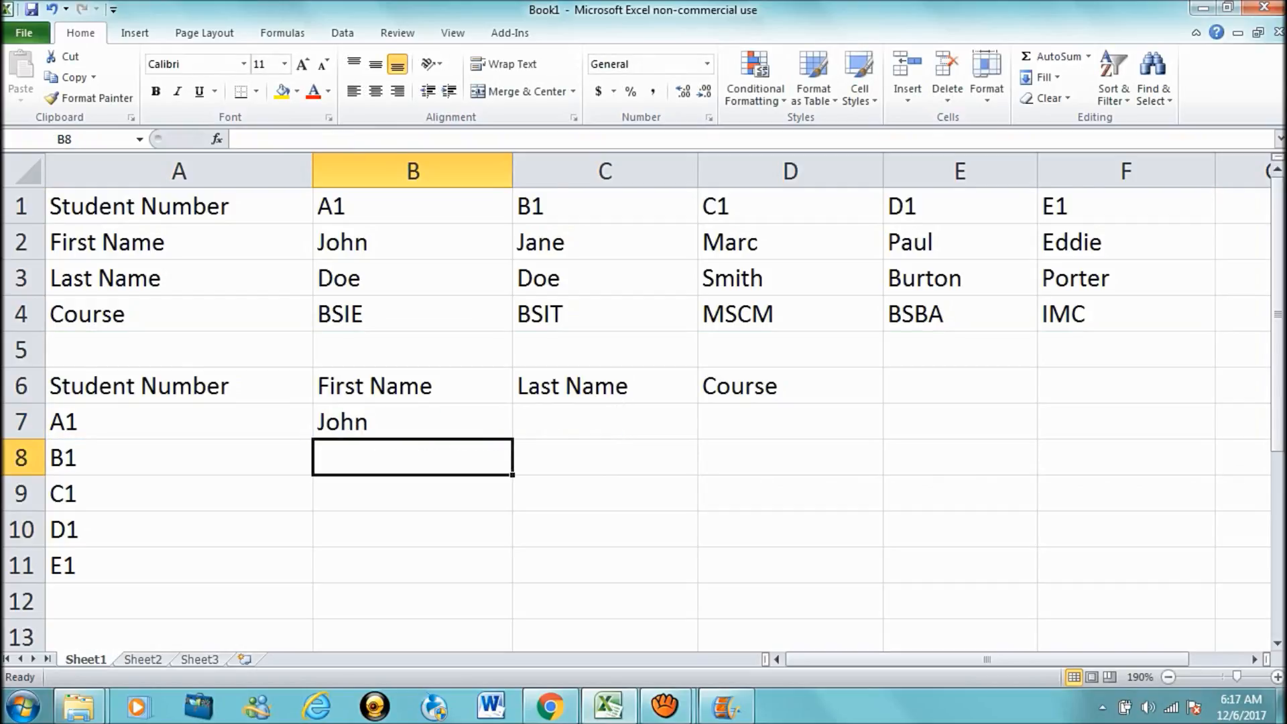
# Fill the First Name lookup formula from B7 down through B11
pyautogui.press('Up')
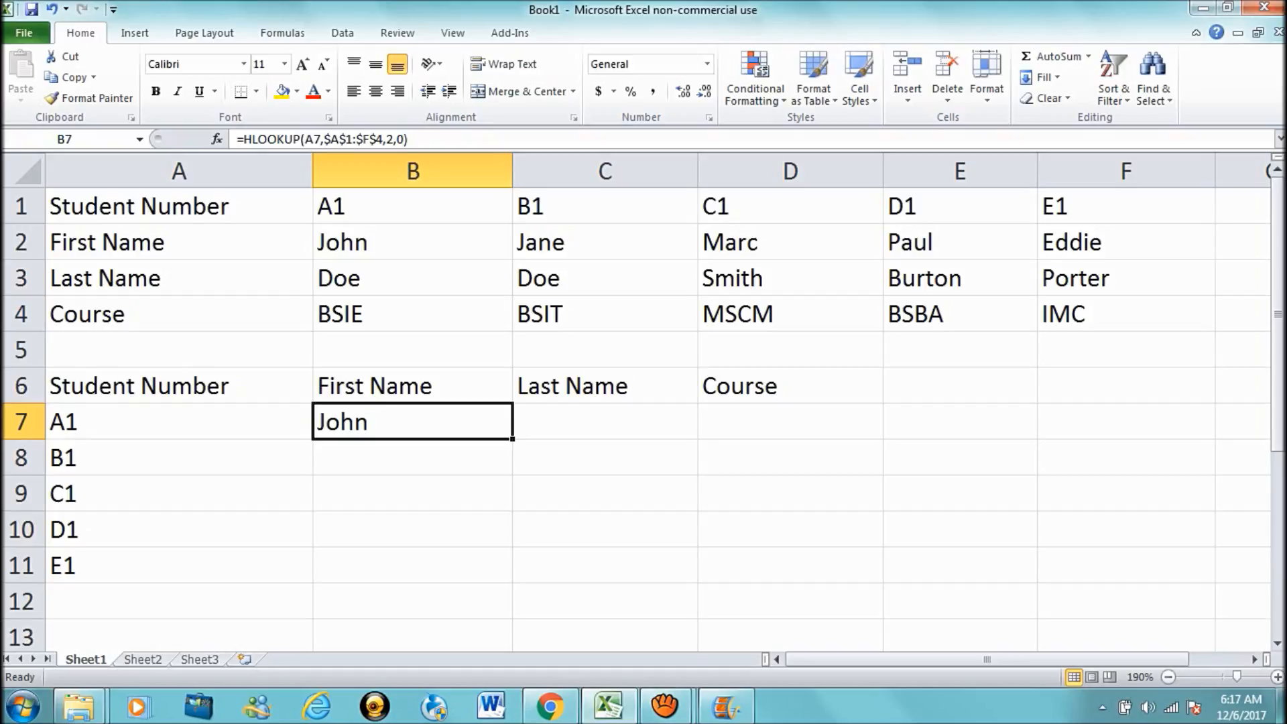
pyautogui.moveTo(512, 439); pyautogui.dragTo(512, 581)
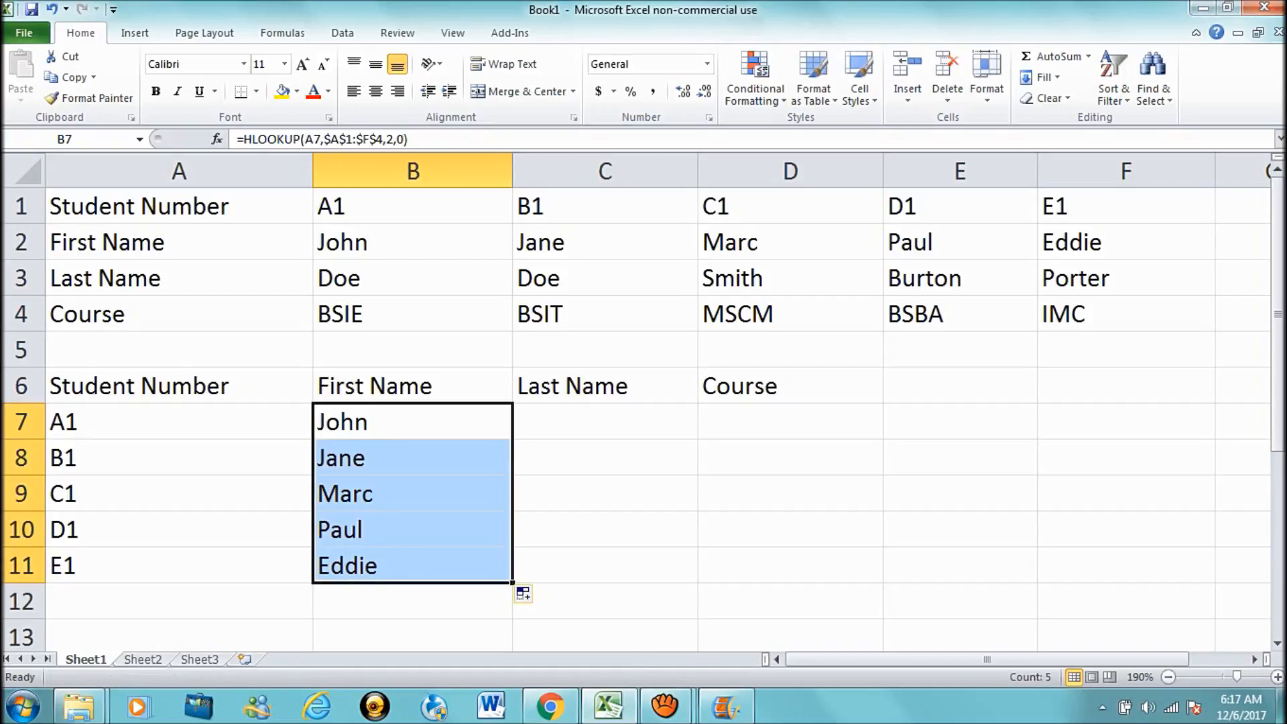
# Check the filled First Name cells against each student number in A7 through A11
pyautogui.press('Down')
pyautogui.press('Down')
pyautogui.press('Up')
pyautogui.press('Up')
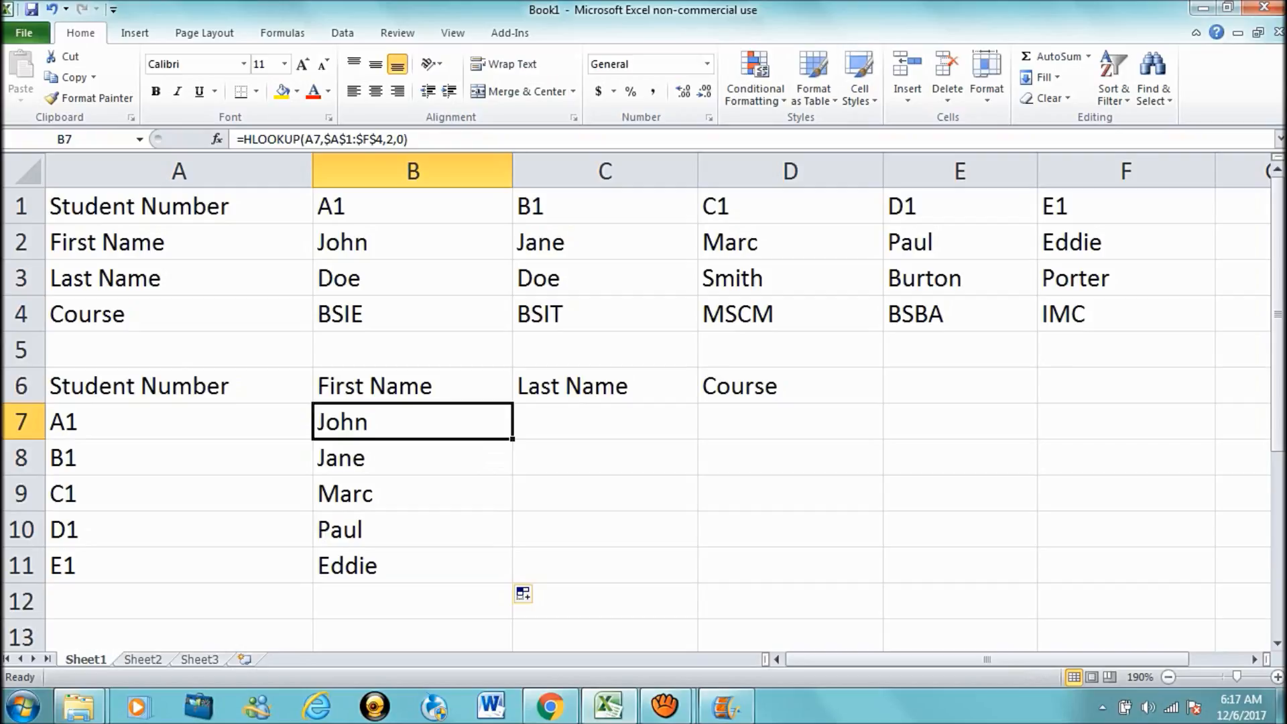
pyautogui.press('Left')
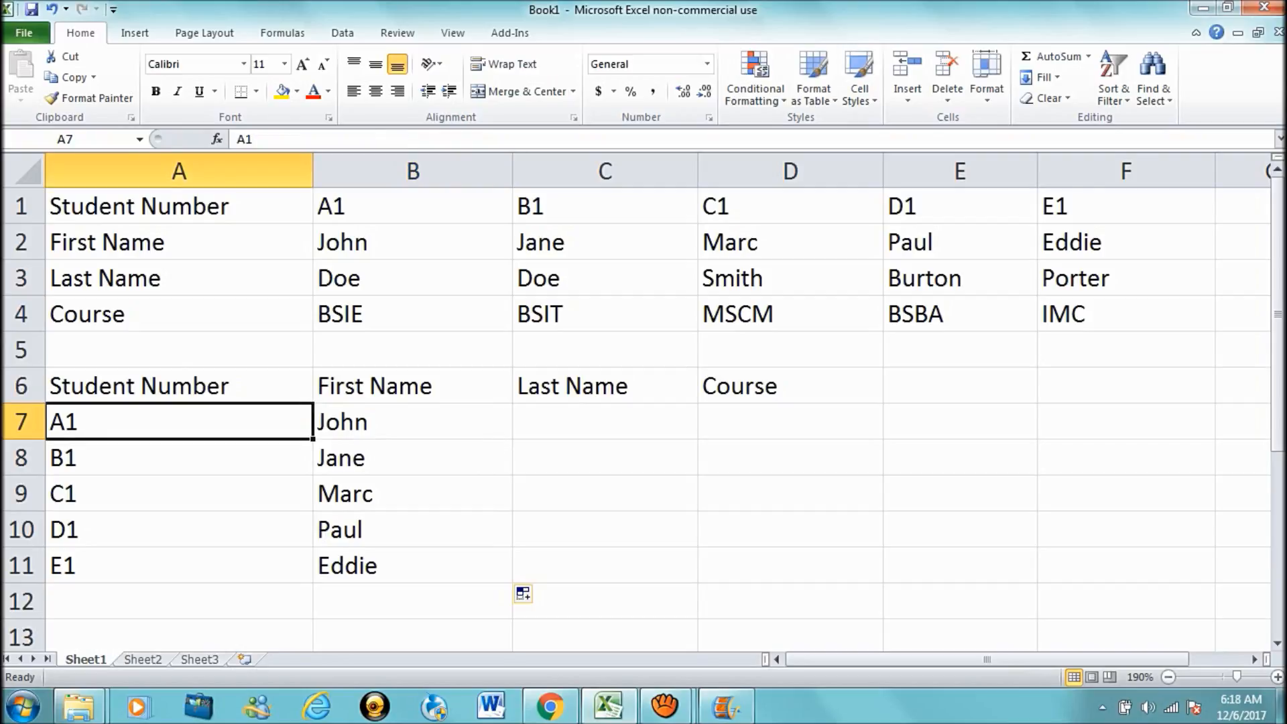
pyautogui.press('Down')
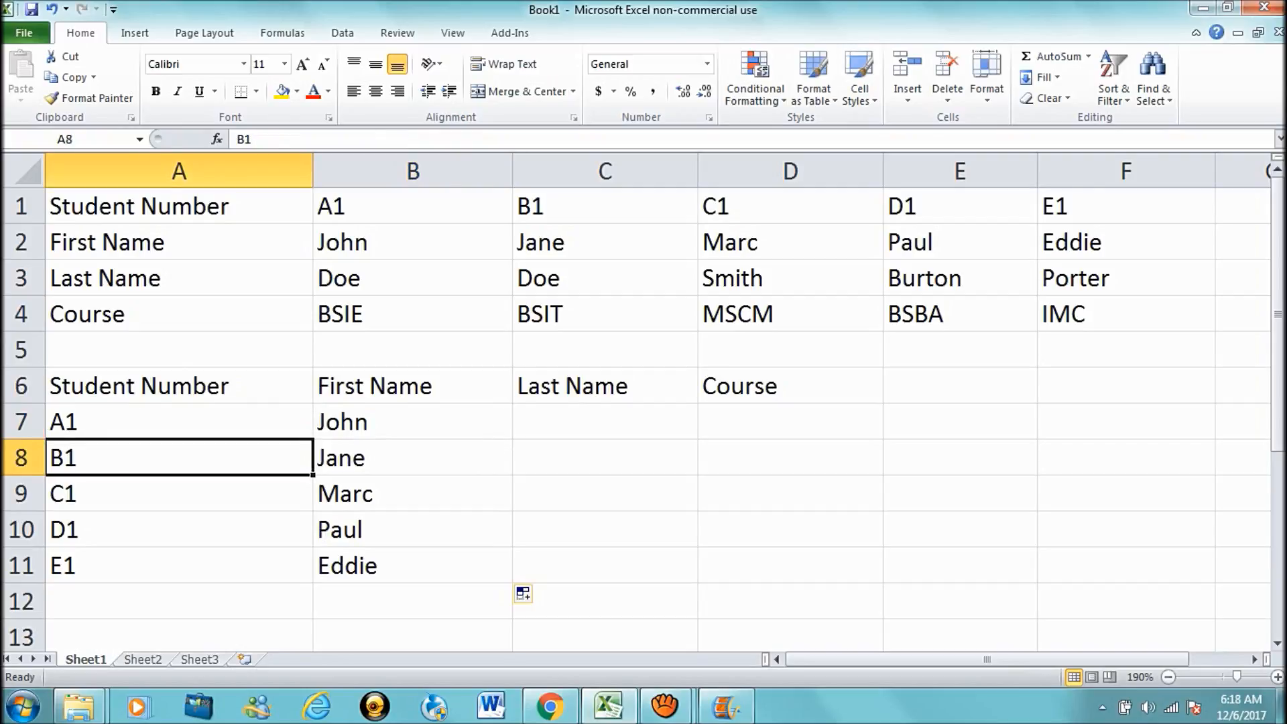
pyautogui.press('Down')
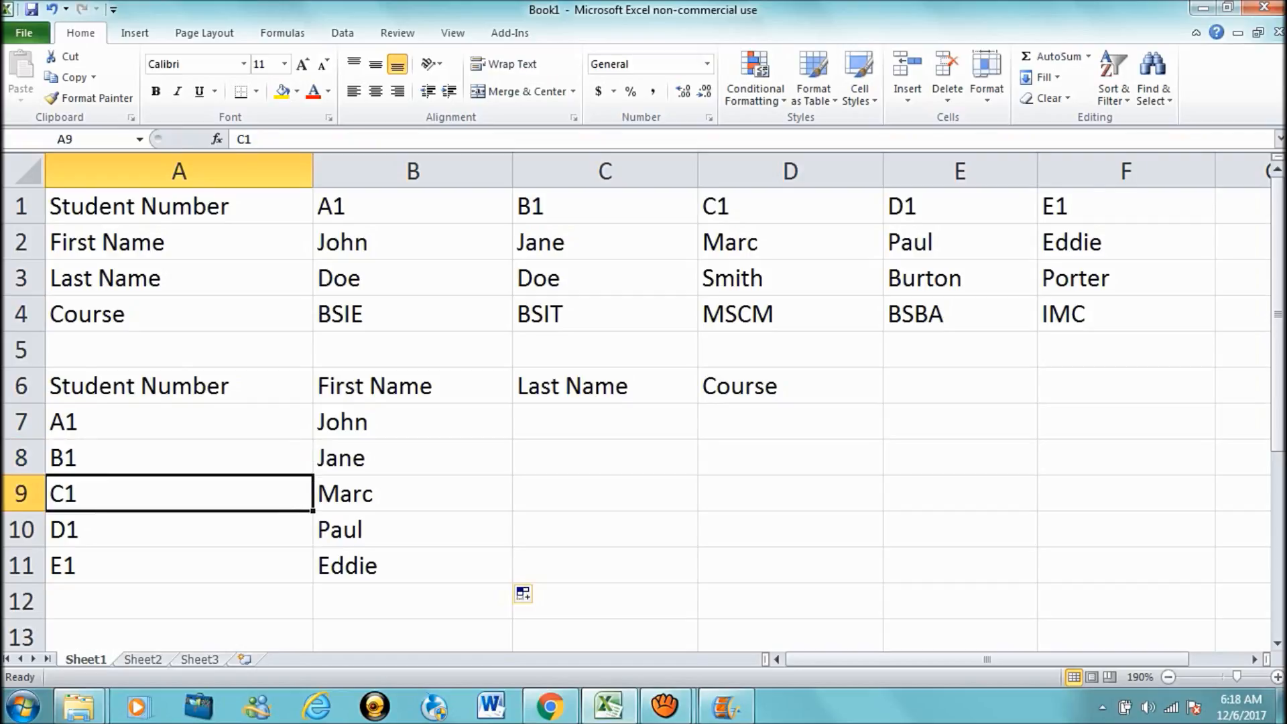
pyautogui.press('Down')
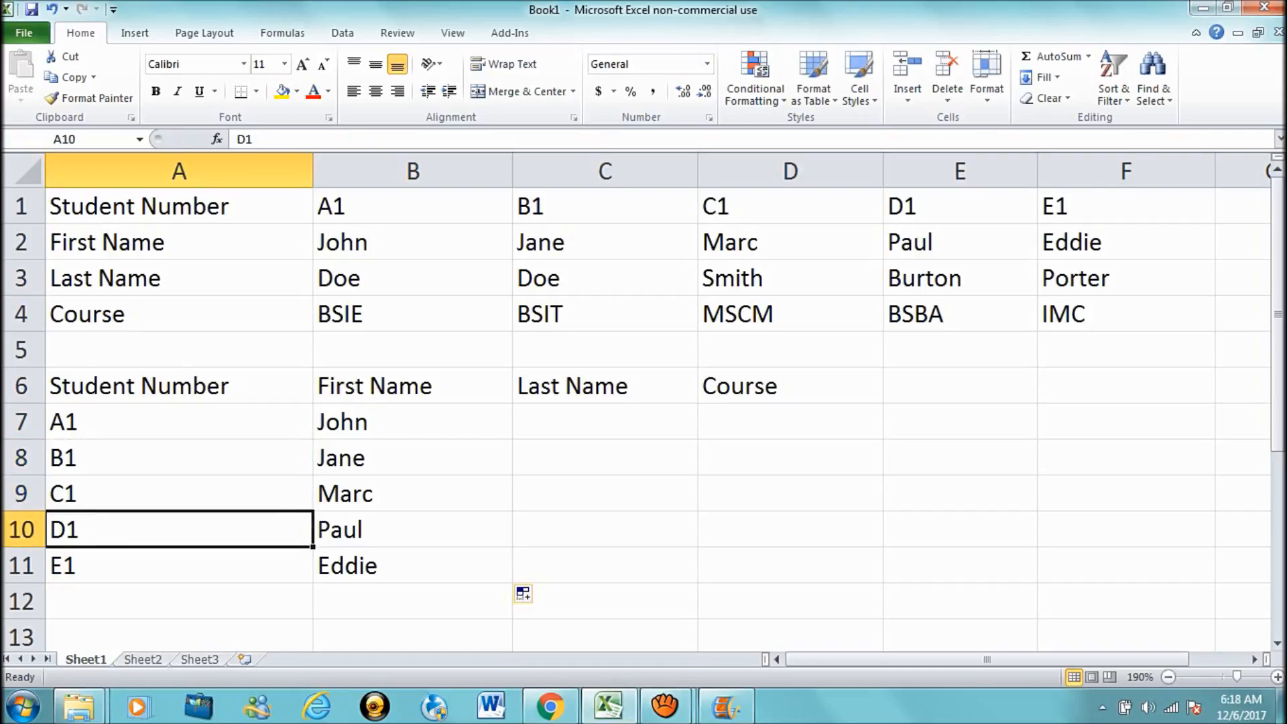
pyautogui.press('Down')
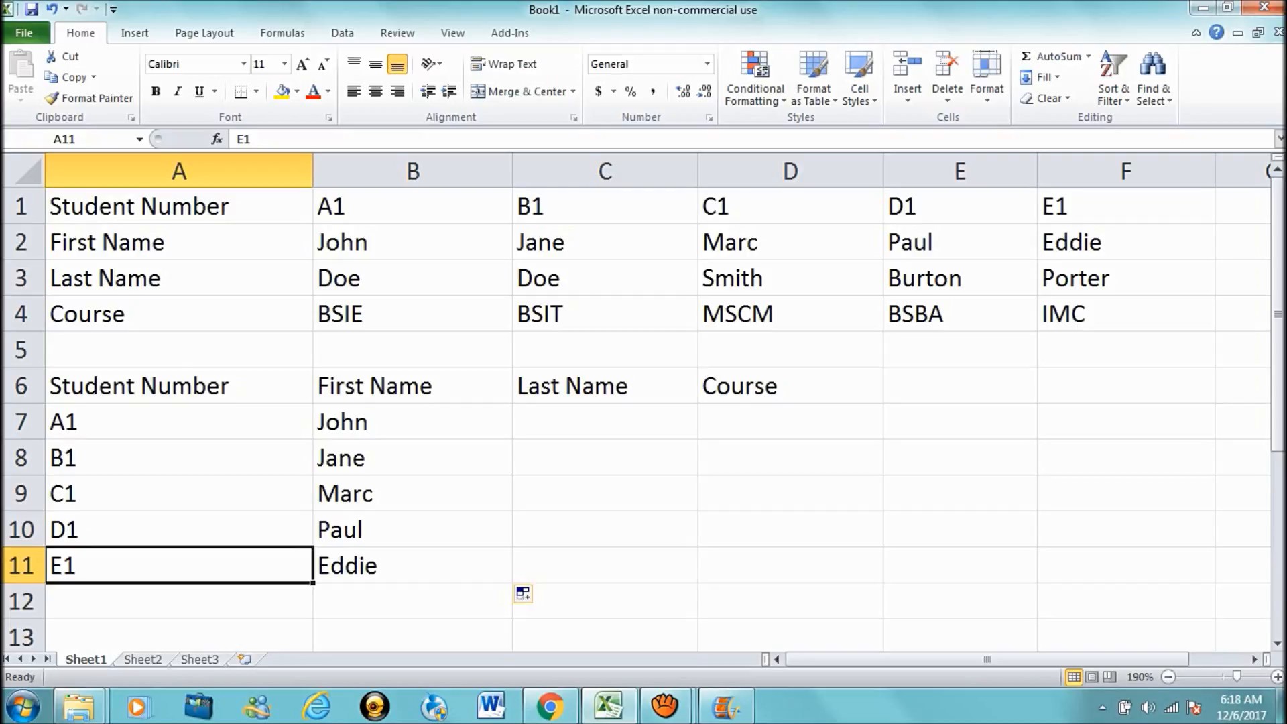
# Enter =HLOOKUP(A7,$A$1:$F$4,3,0) in C7 to look up the first student's Last Name with an absolute table range
pyautogui.click(605, 422)
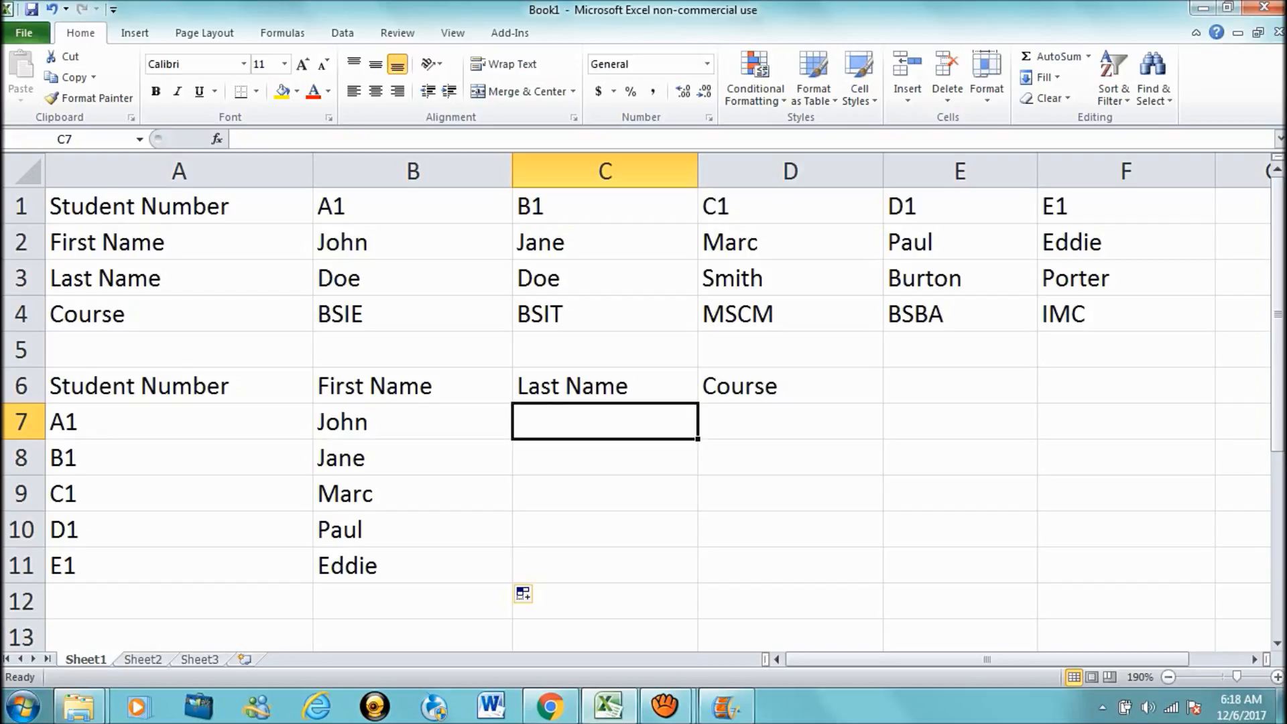
pyautogui.write('=hlo')
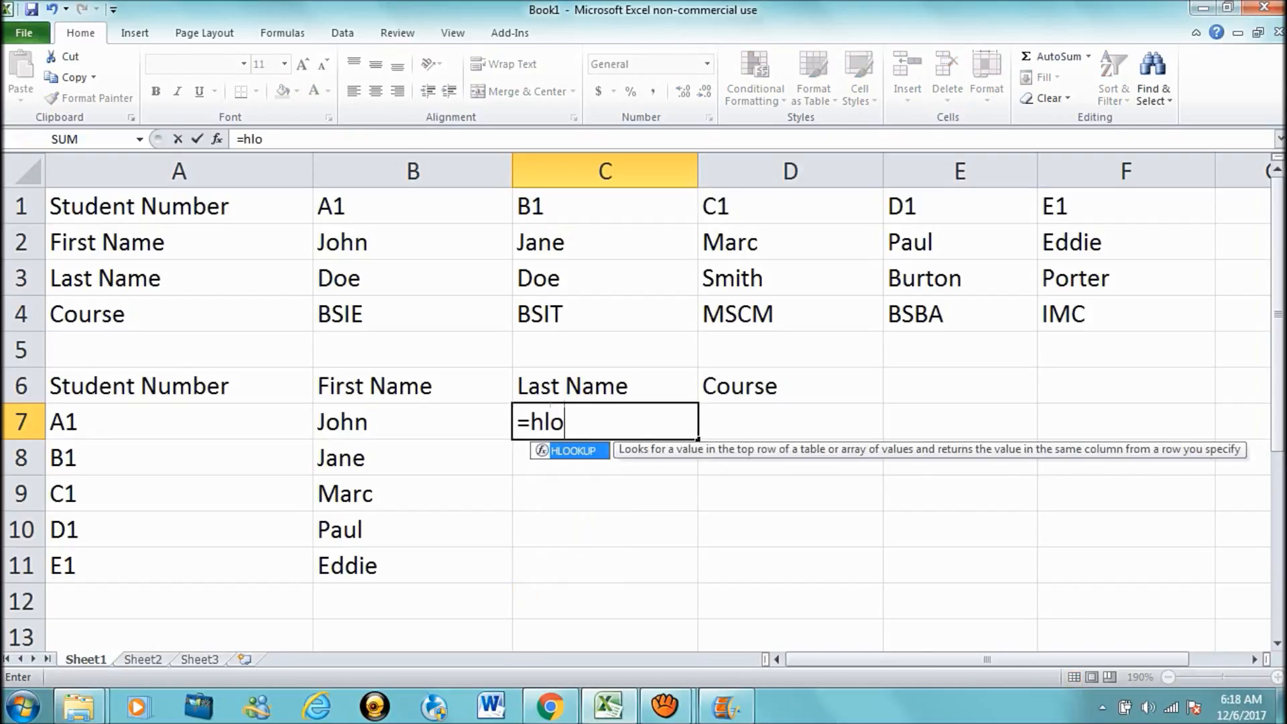
pyautogui.write('okup(')
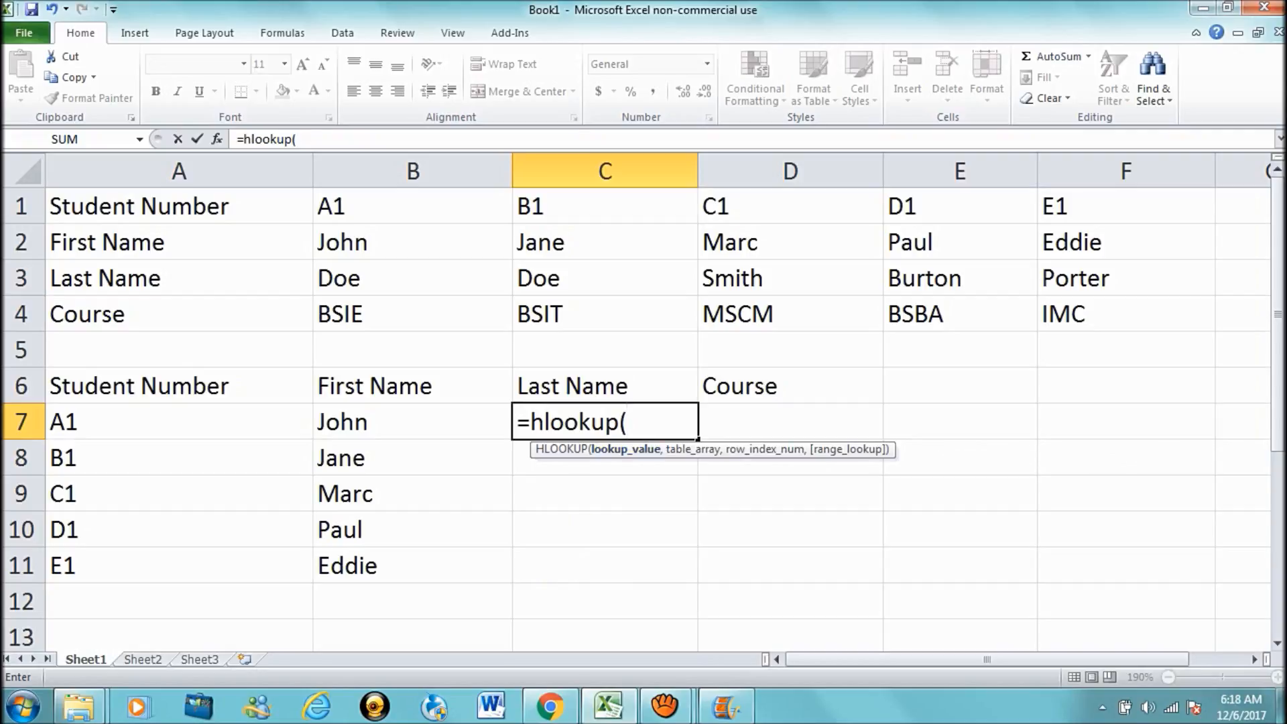
pyautogui.click(179, 422)
pyautogui.write(',')
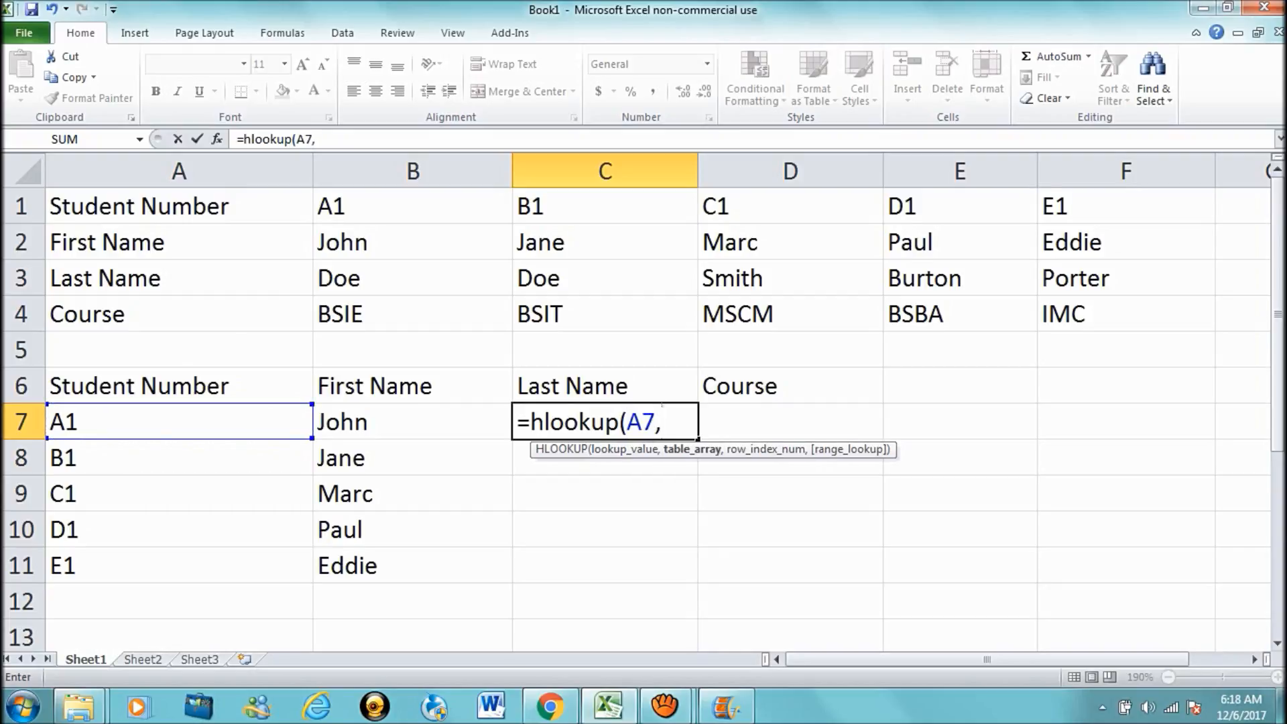
pyautogui.moveTo(179, 206); pyautogui.dragTo(1127, 313)
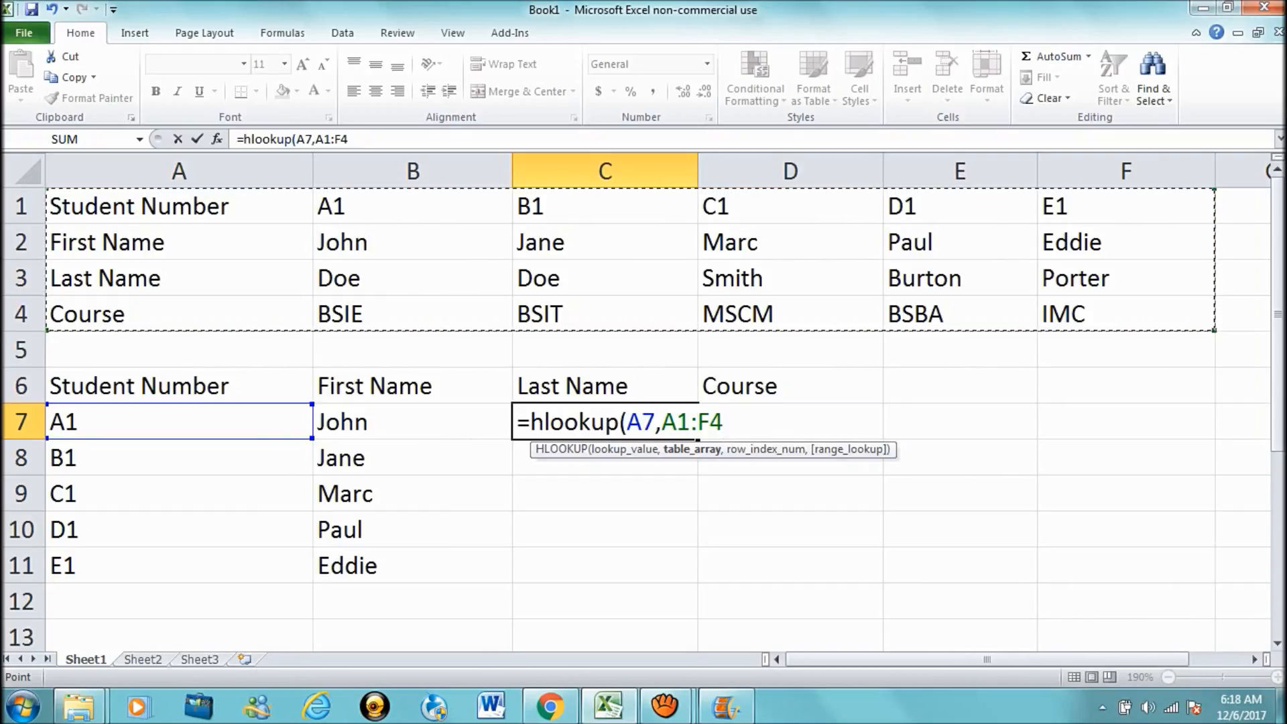
pyautogui.press('F4')
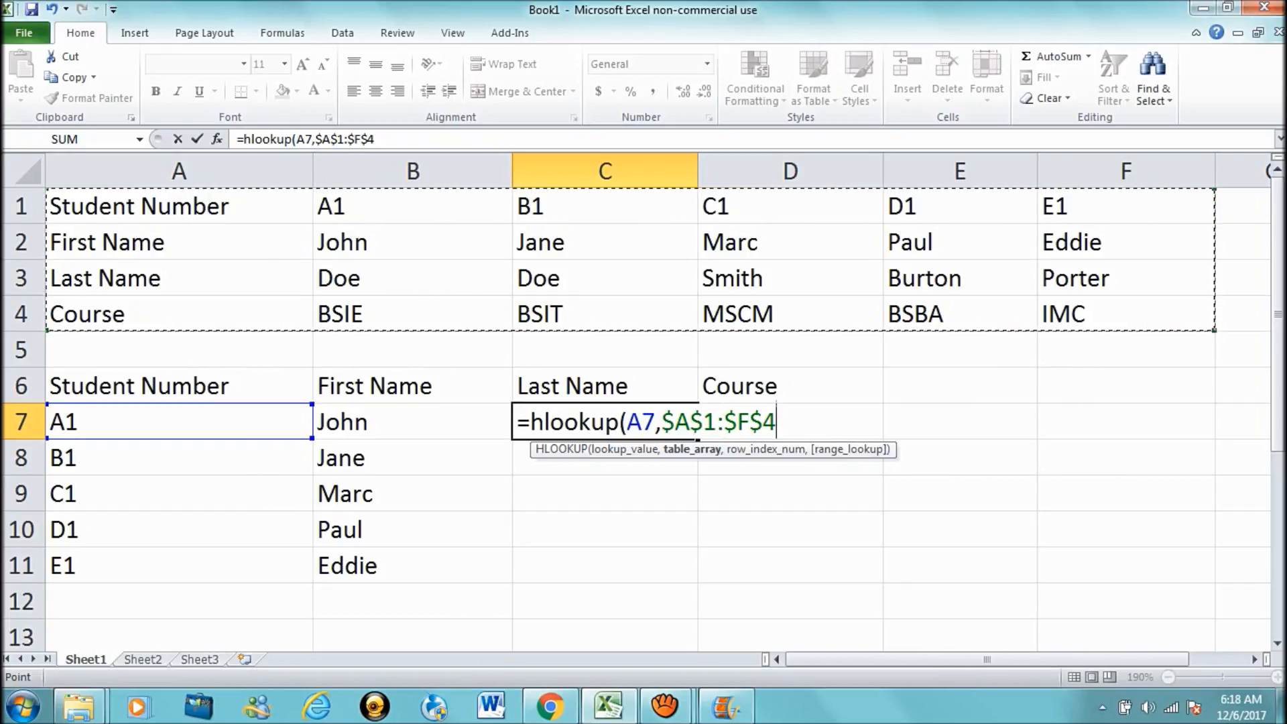
pyautogui.write(',')
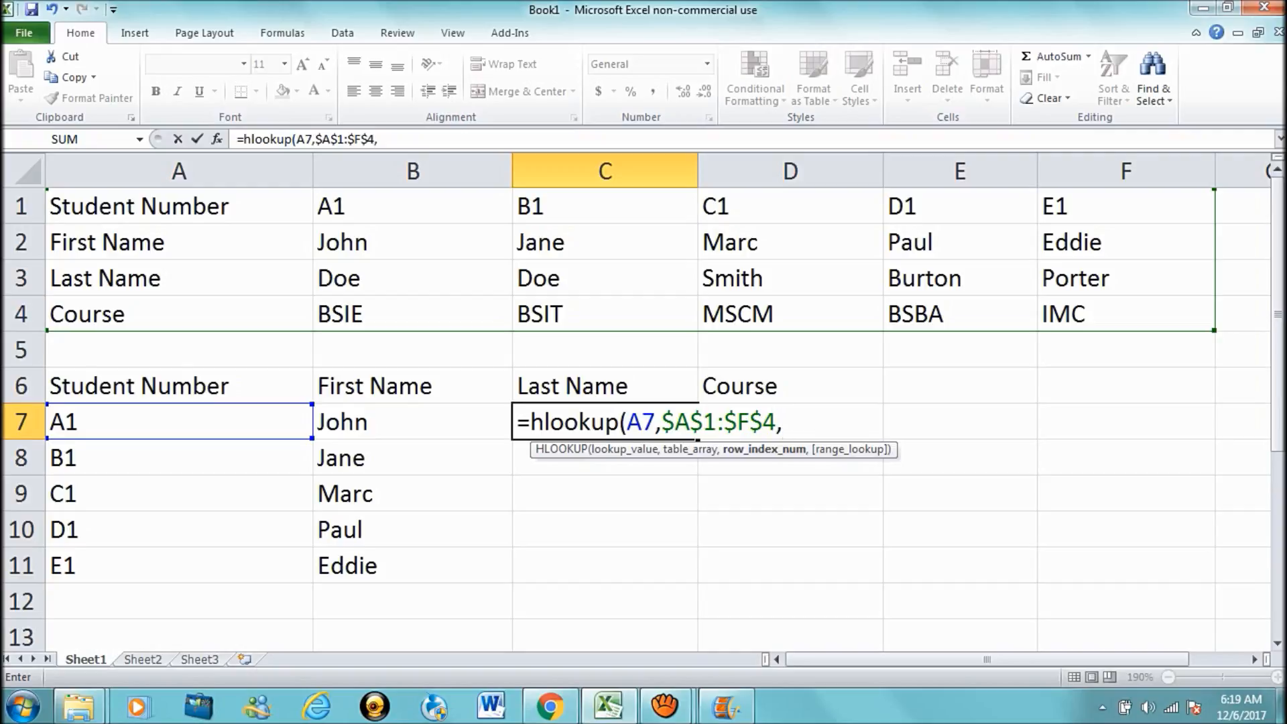
pyautogui.write('3,')
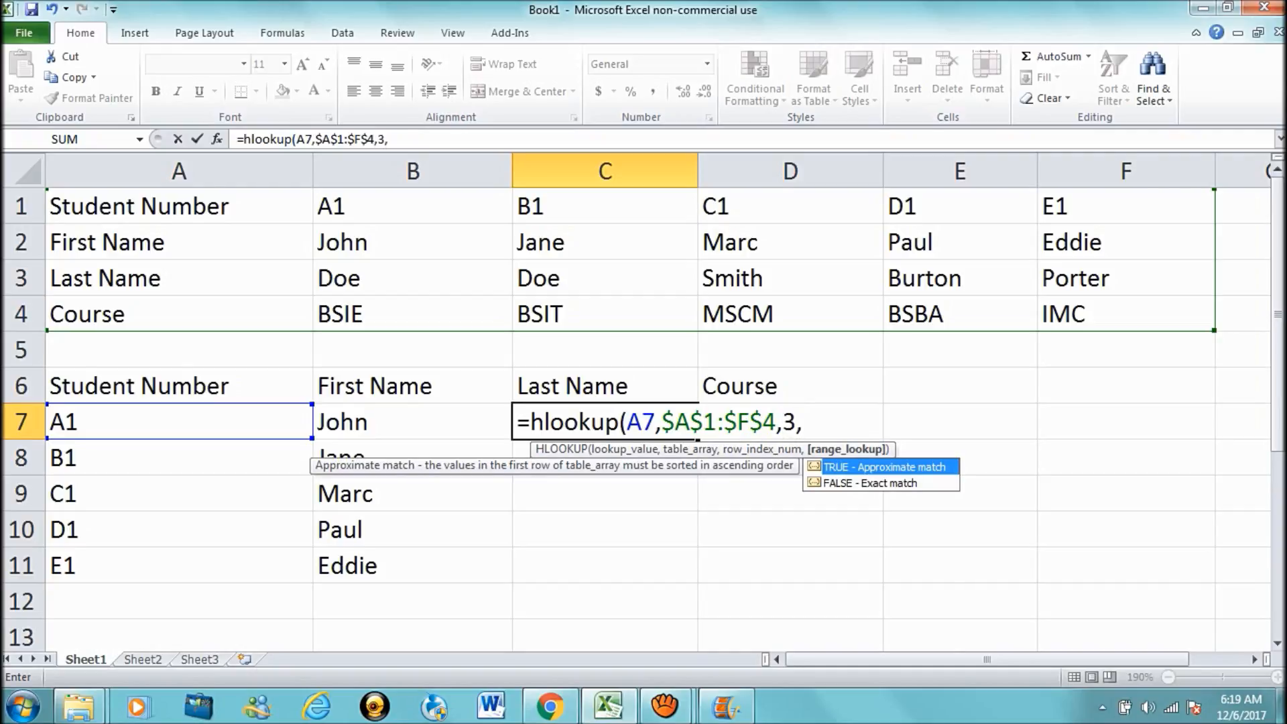
pyautogui.write('0)')
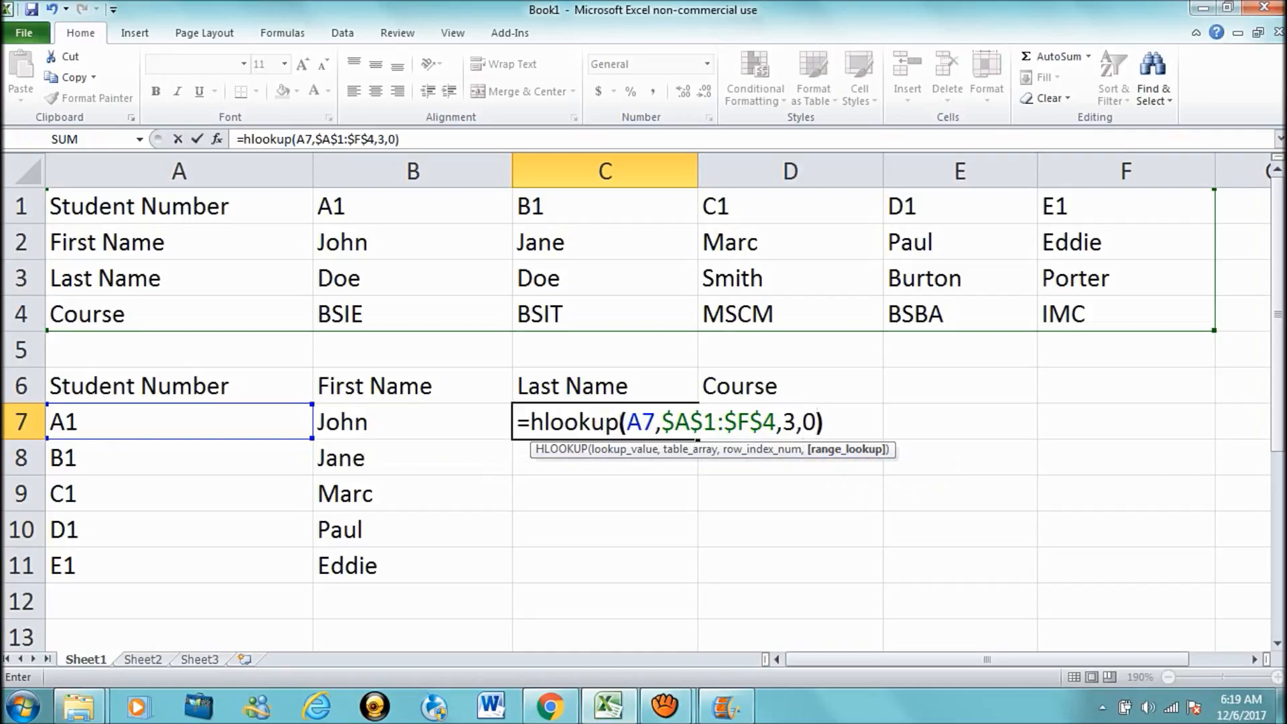
pyautogui.press('Return')
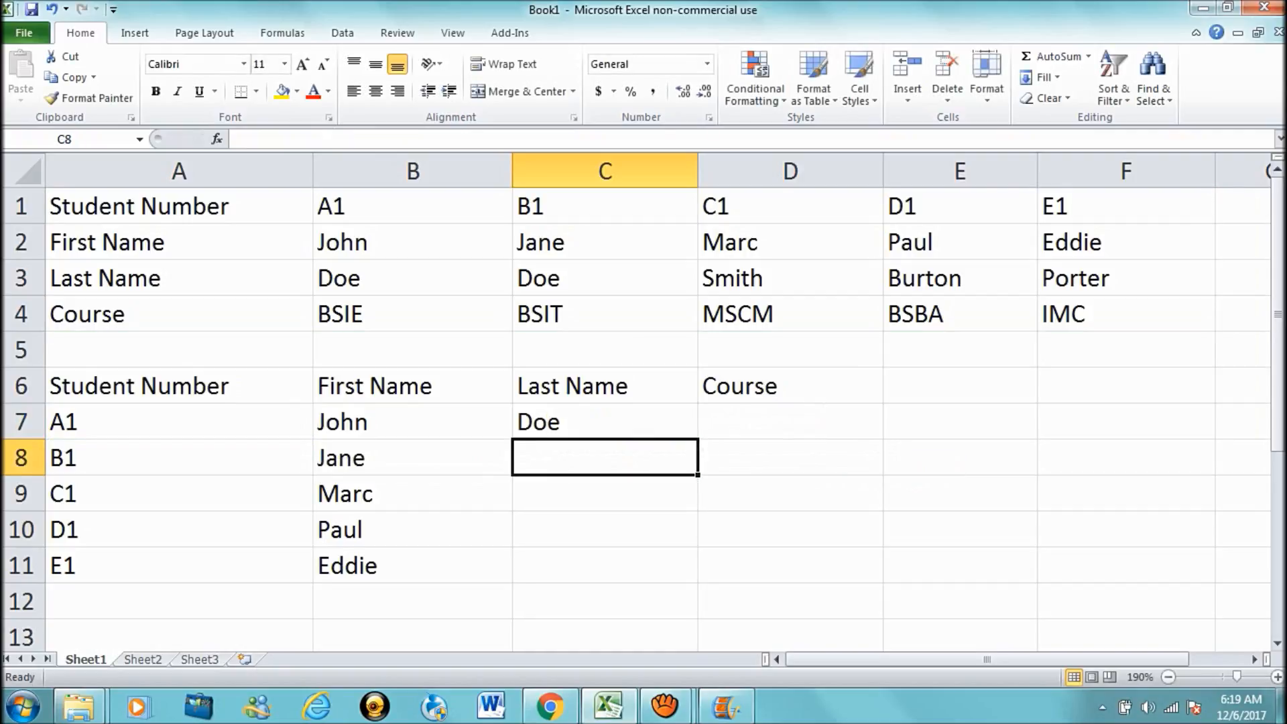
# Fill the Last Name lookup formula from C7 down through C11
pyautogui.click(605, 422)
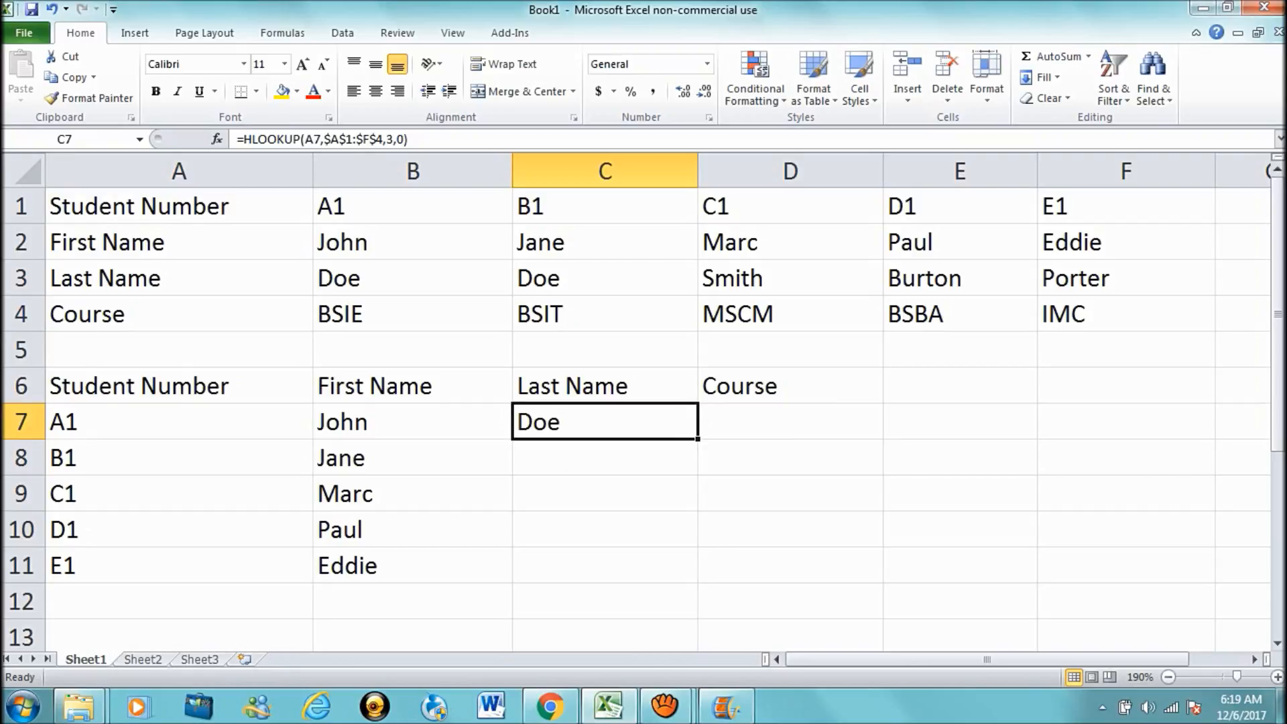
pyautogui.moveTo(698, 440); pyautogui.dragTo(698, 582)
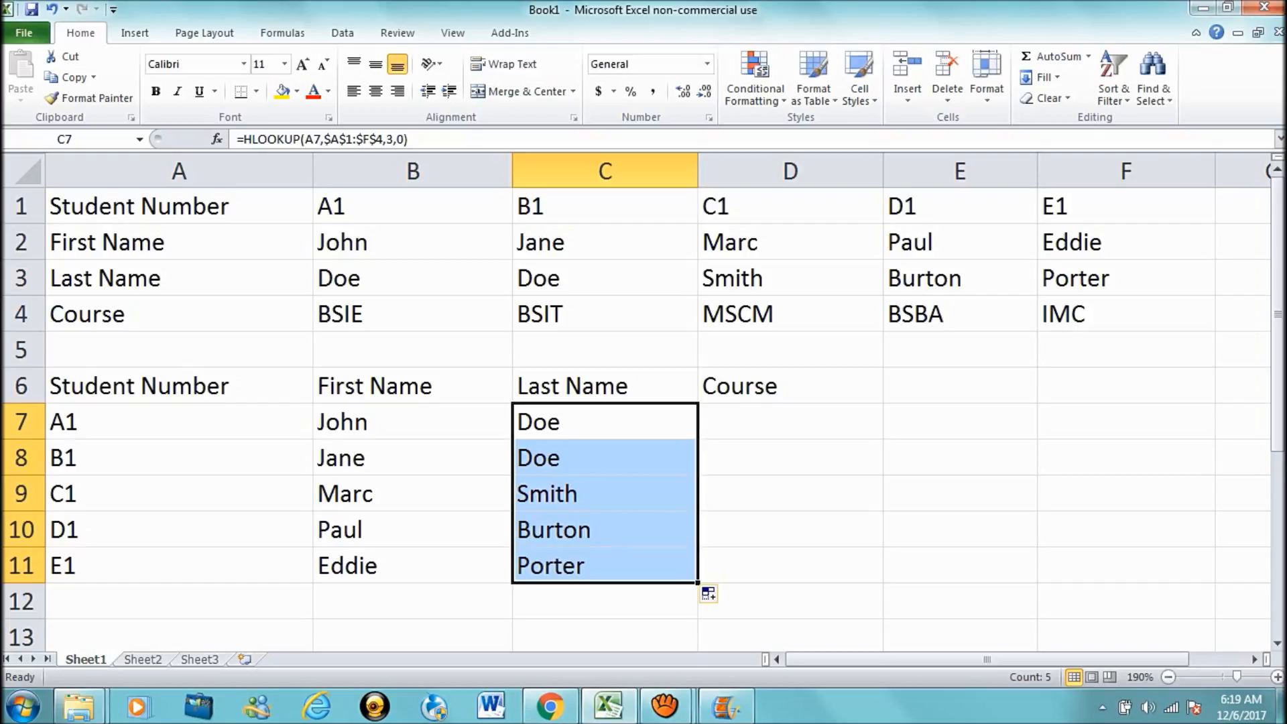
pyautogui.click(790, 421)
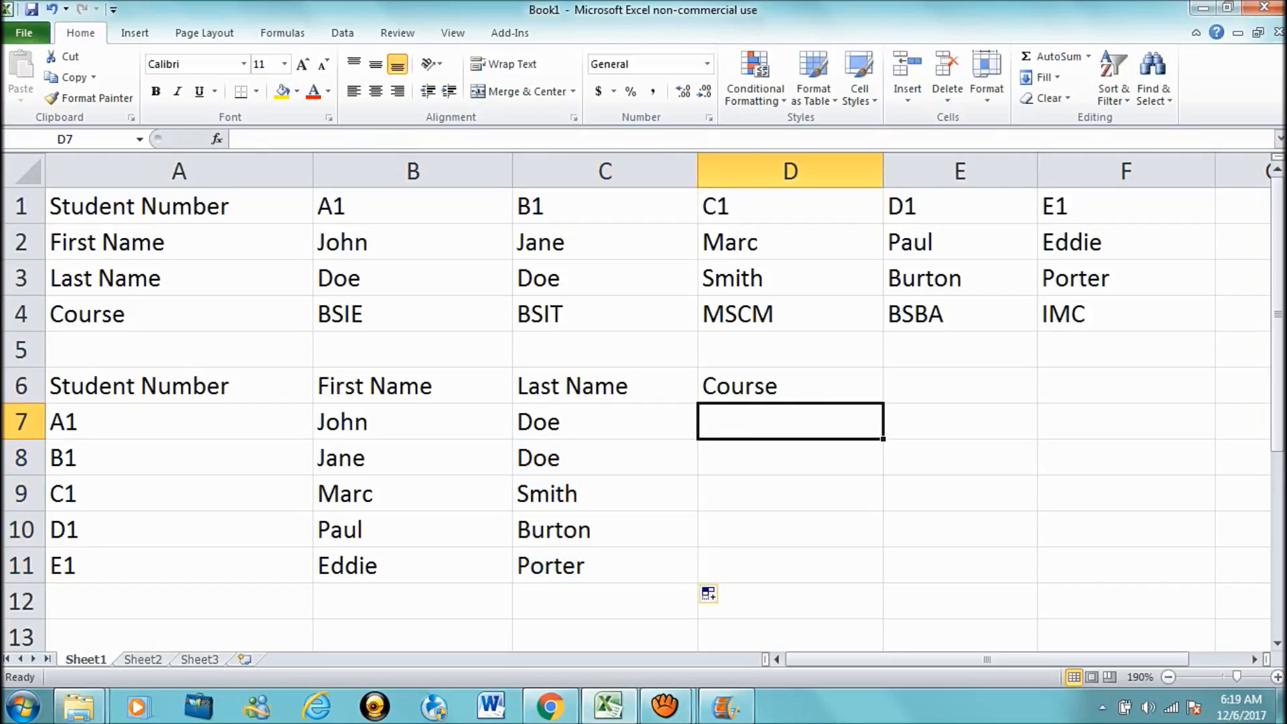
pyautogui.click(791, 566)
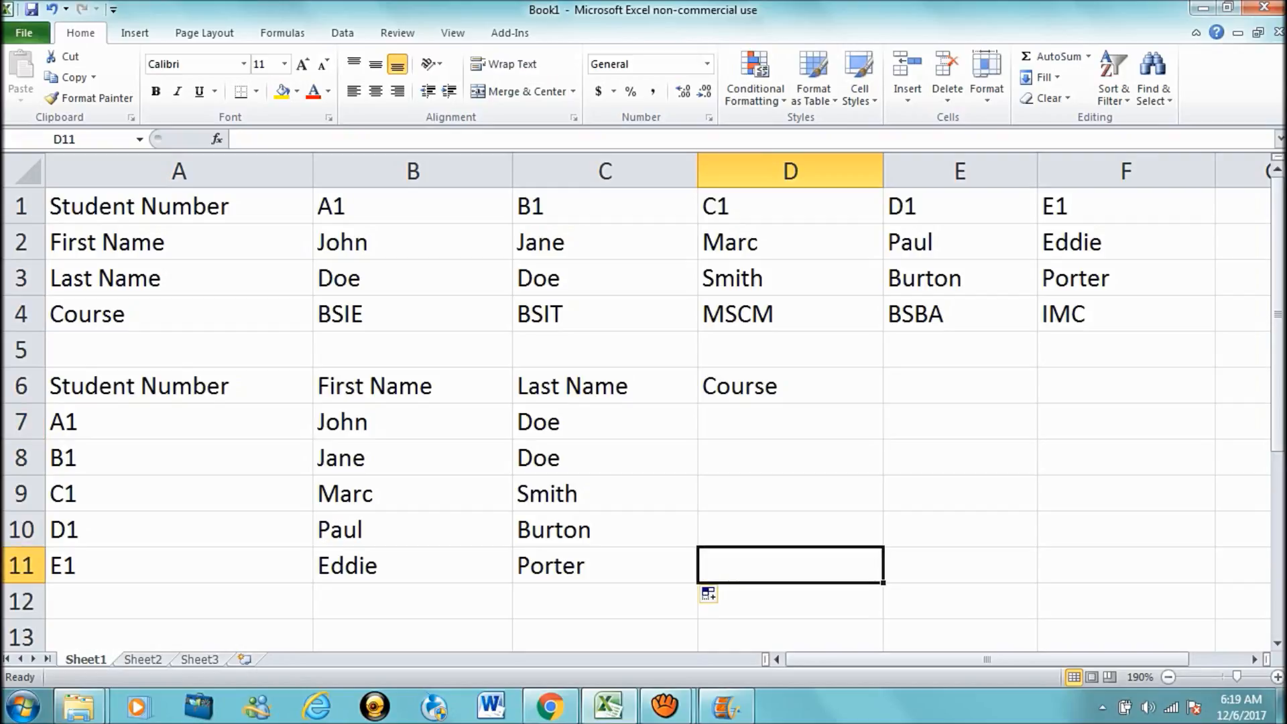
pyautogui.click(790, 422)
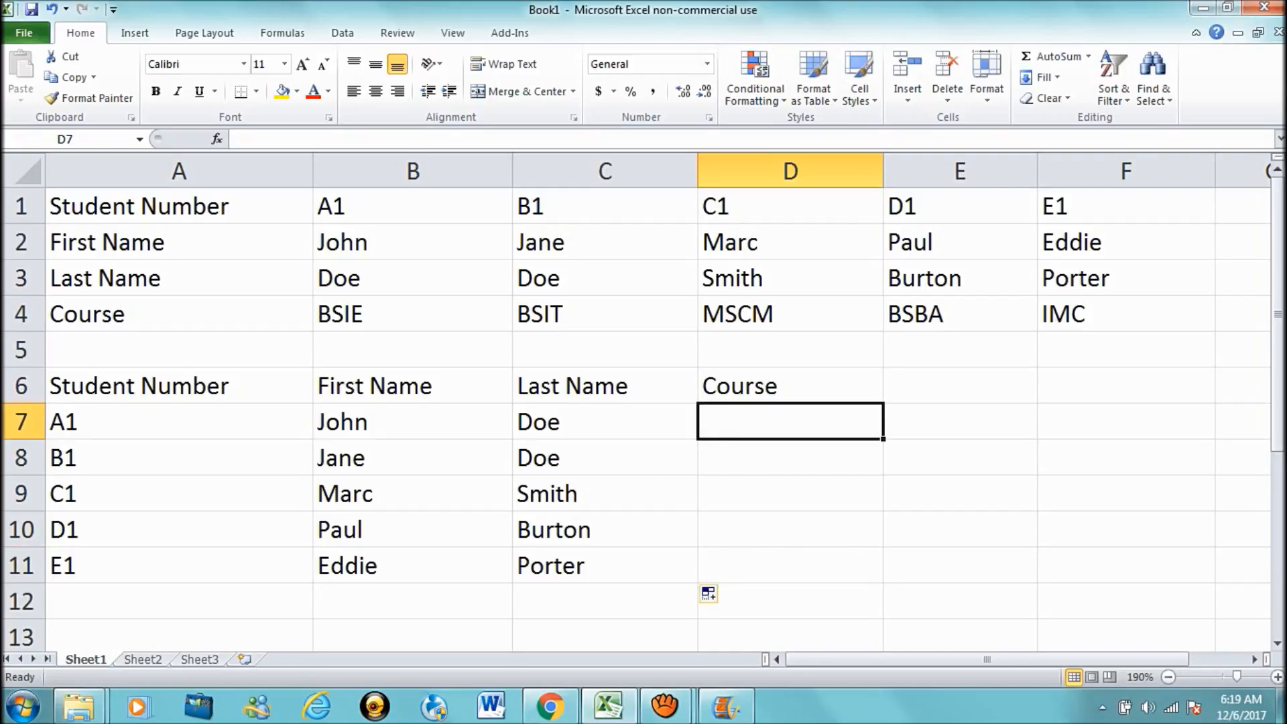
# Enter =HLOOKUP(A10,$A$1:$F$4,4,0) in D10 to look up the fourth student's Course with an absolute table range
pyautogui.click(790, 529)
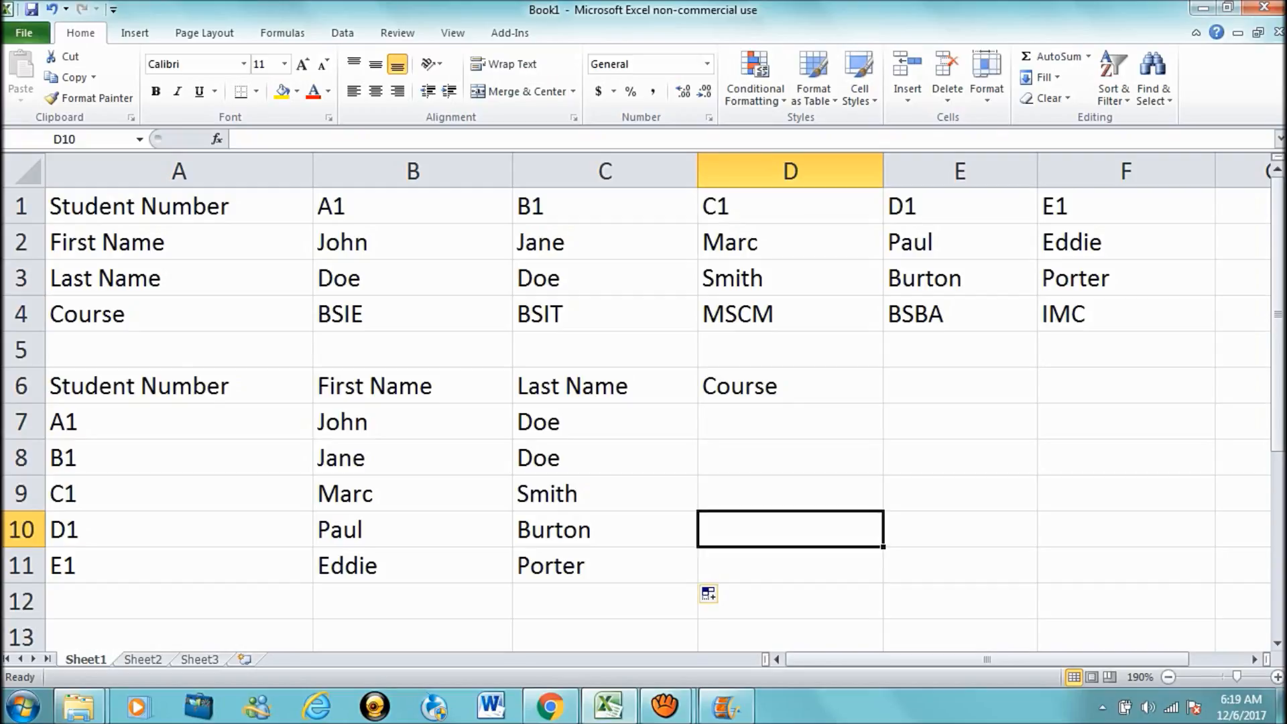
pyautogui.write('=')
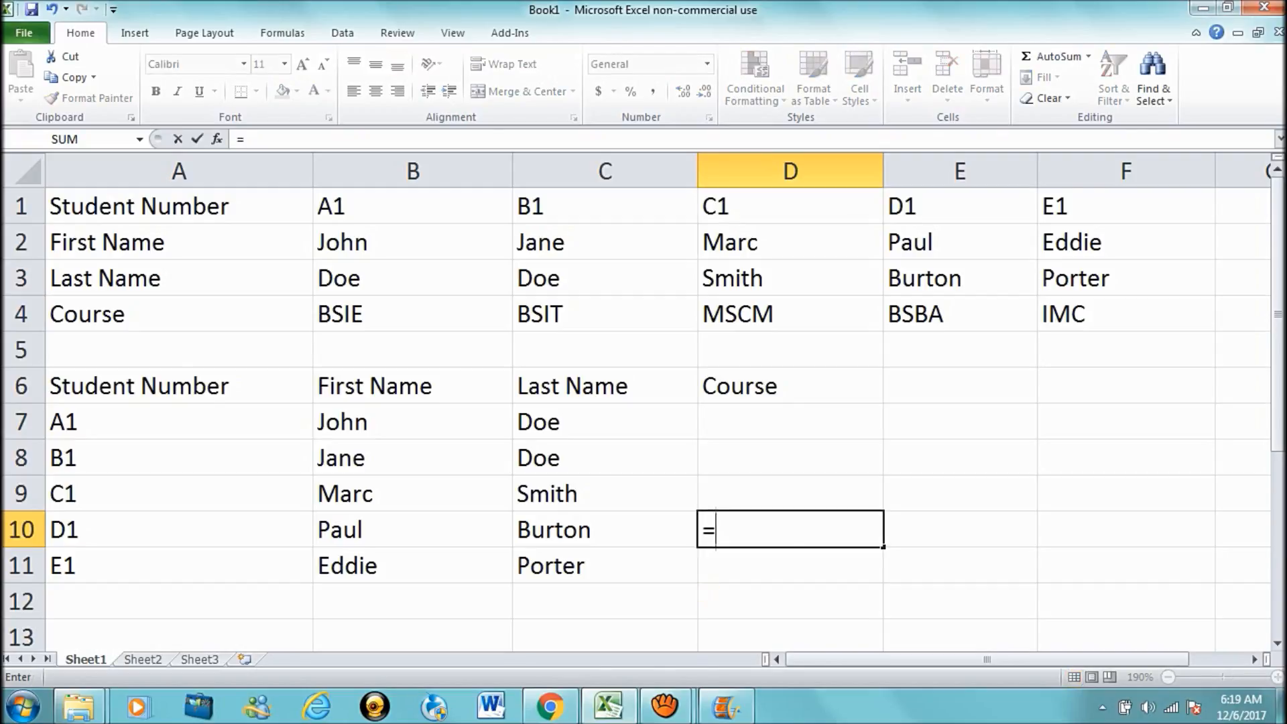
pyautogui.write('hlookup(')
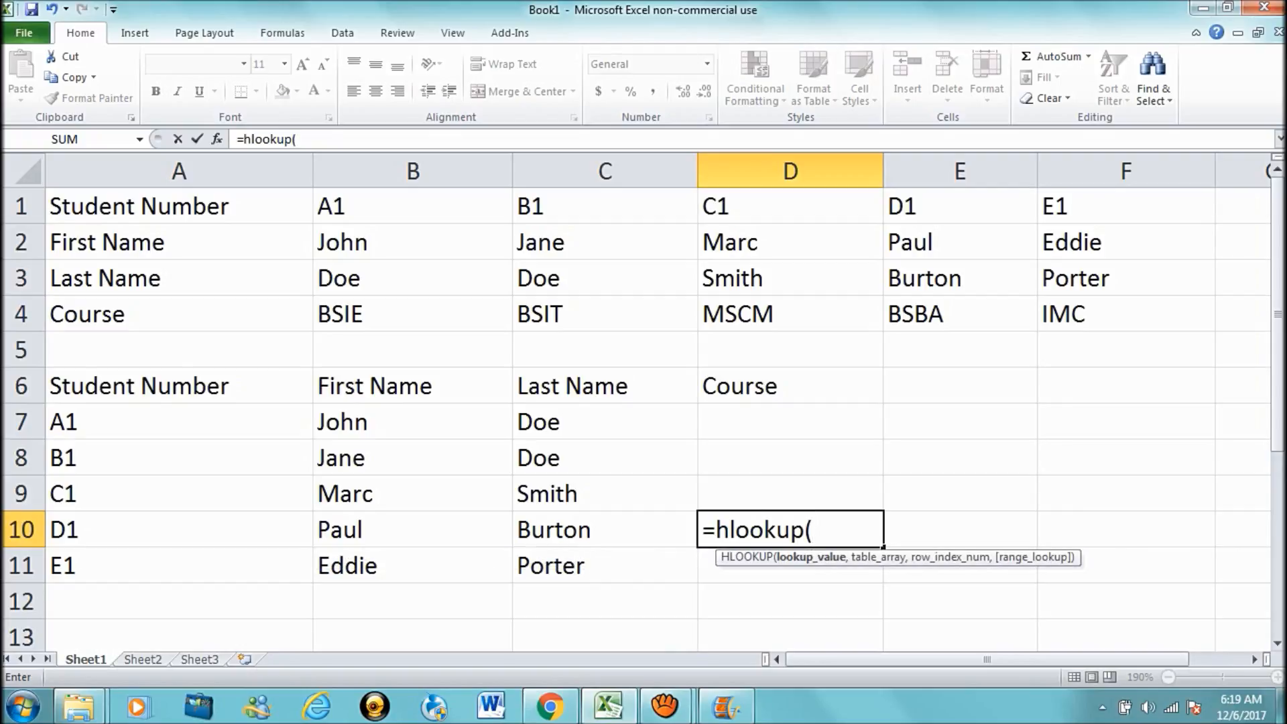
pyautogui.click(179, 529)
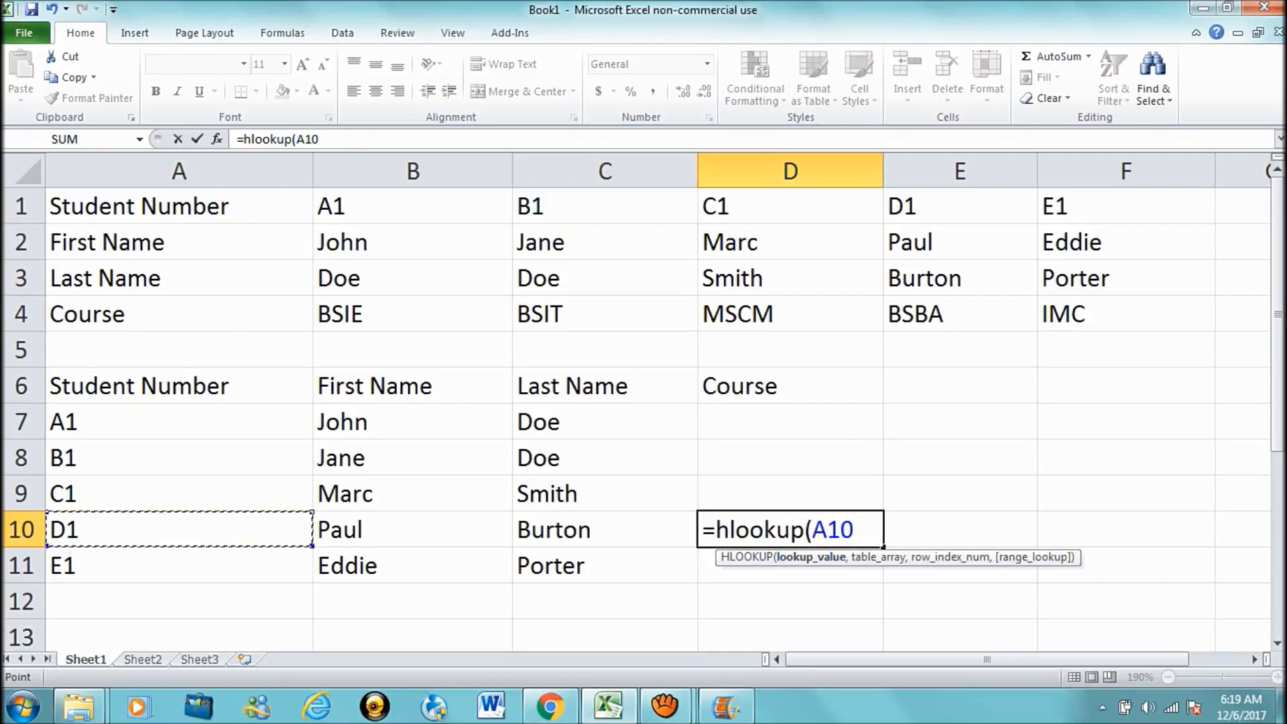
pyautogui.write(',')
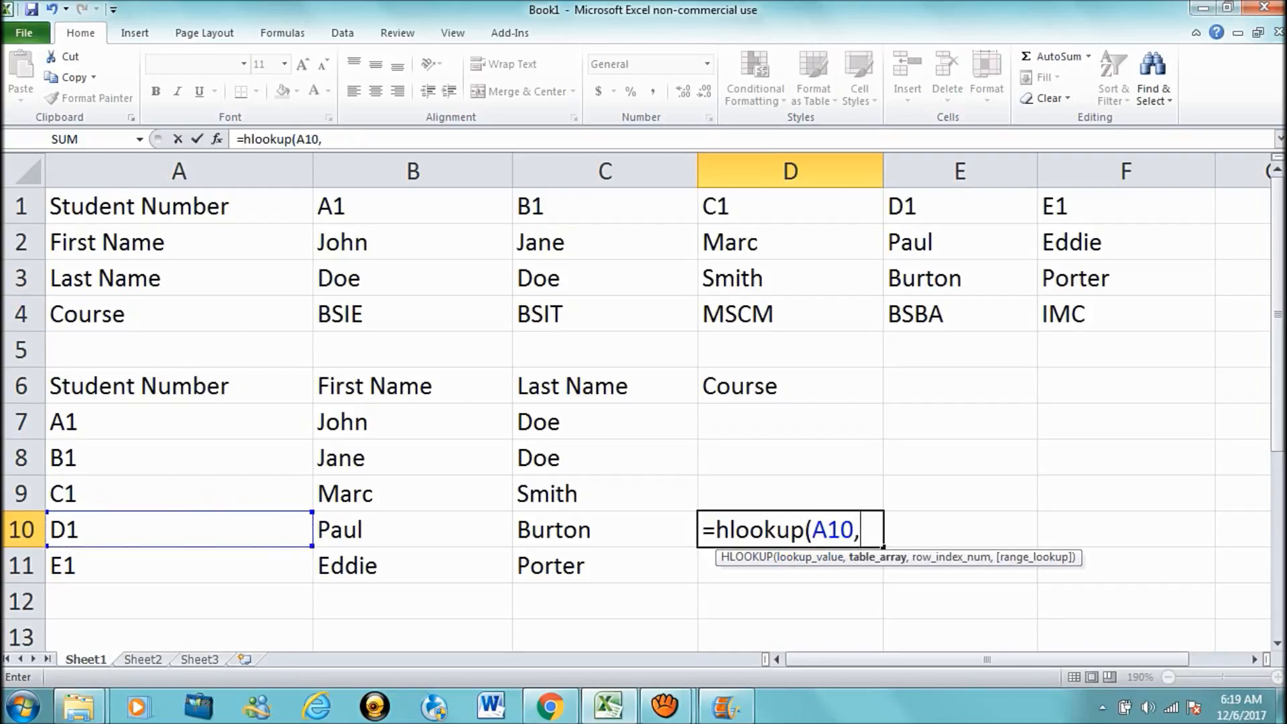
pyautogui.moveTo(100, 206); pyautogui.dragTo(1207, 321)
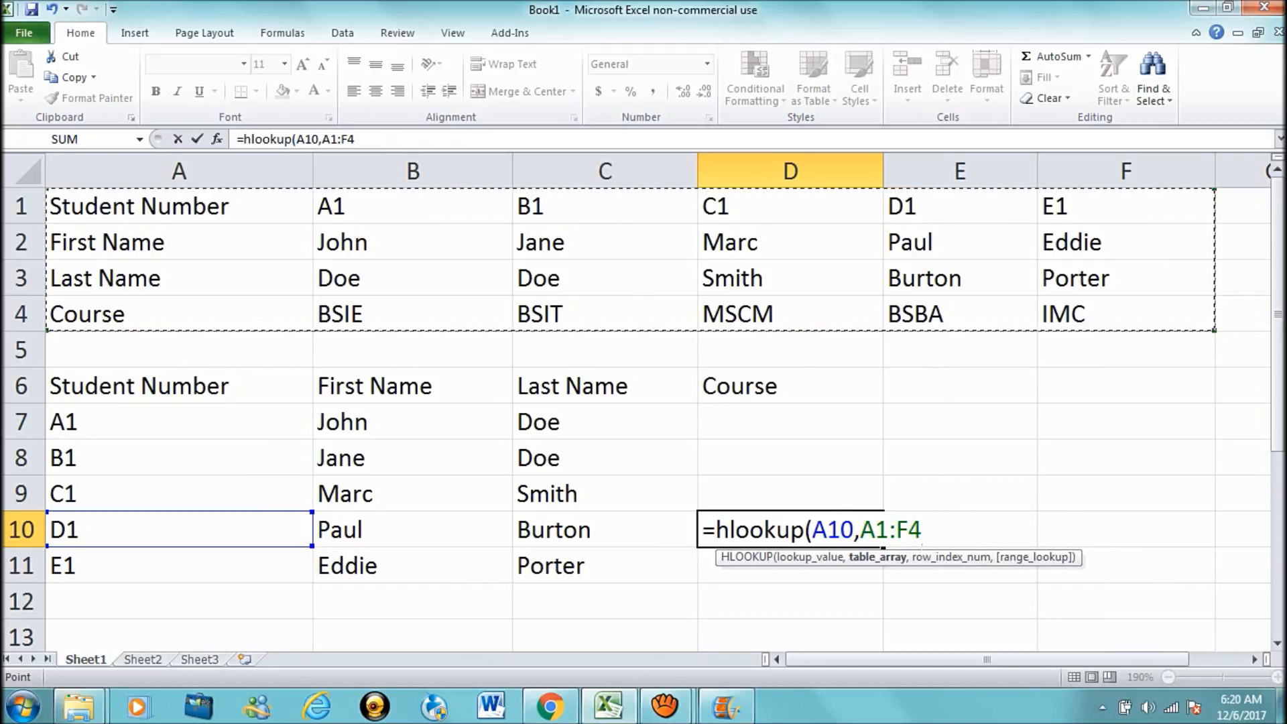
pyautogui.press('F4')
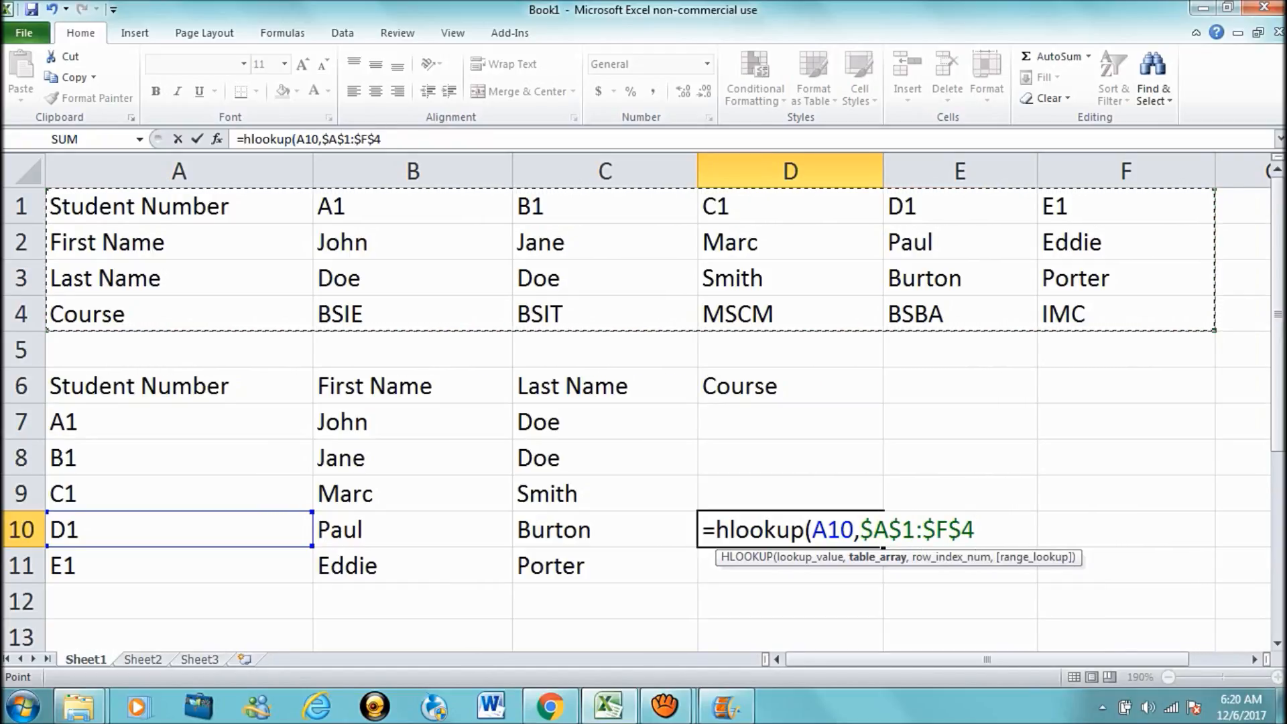
pyautogui.write(',')
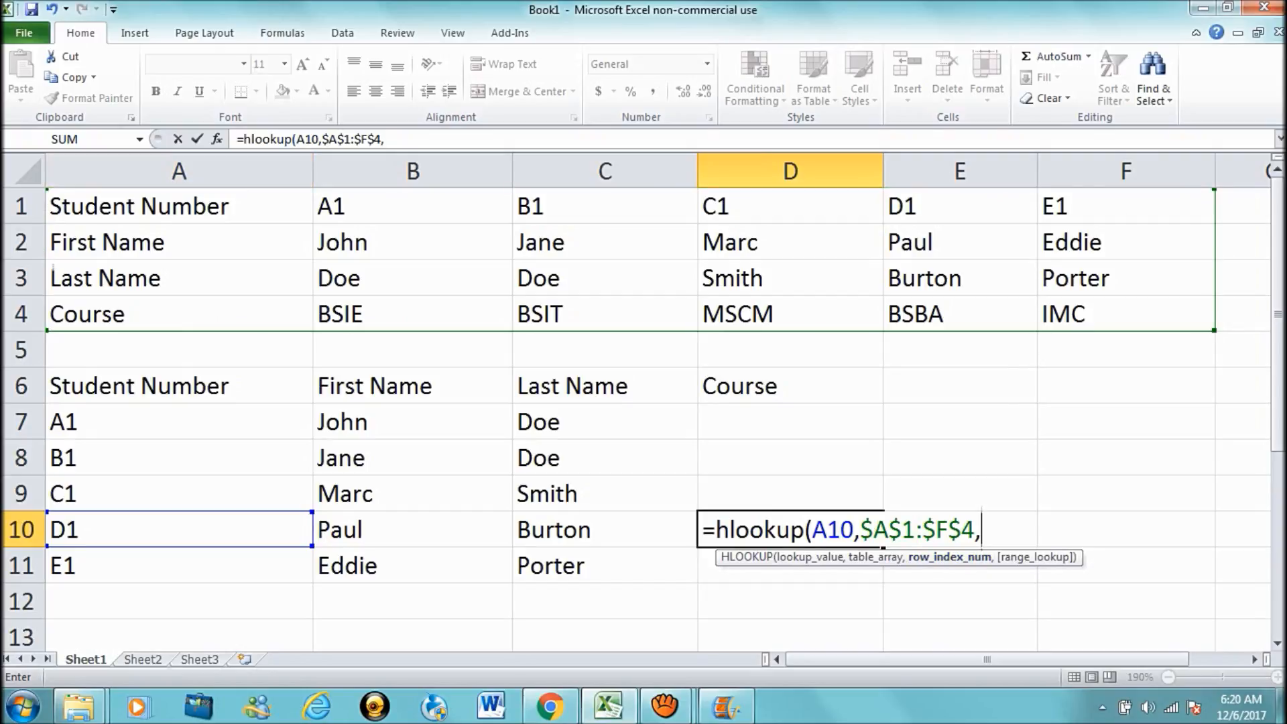
pyautogui.write('4,')
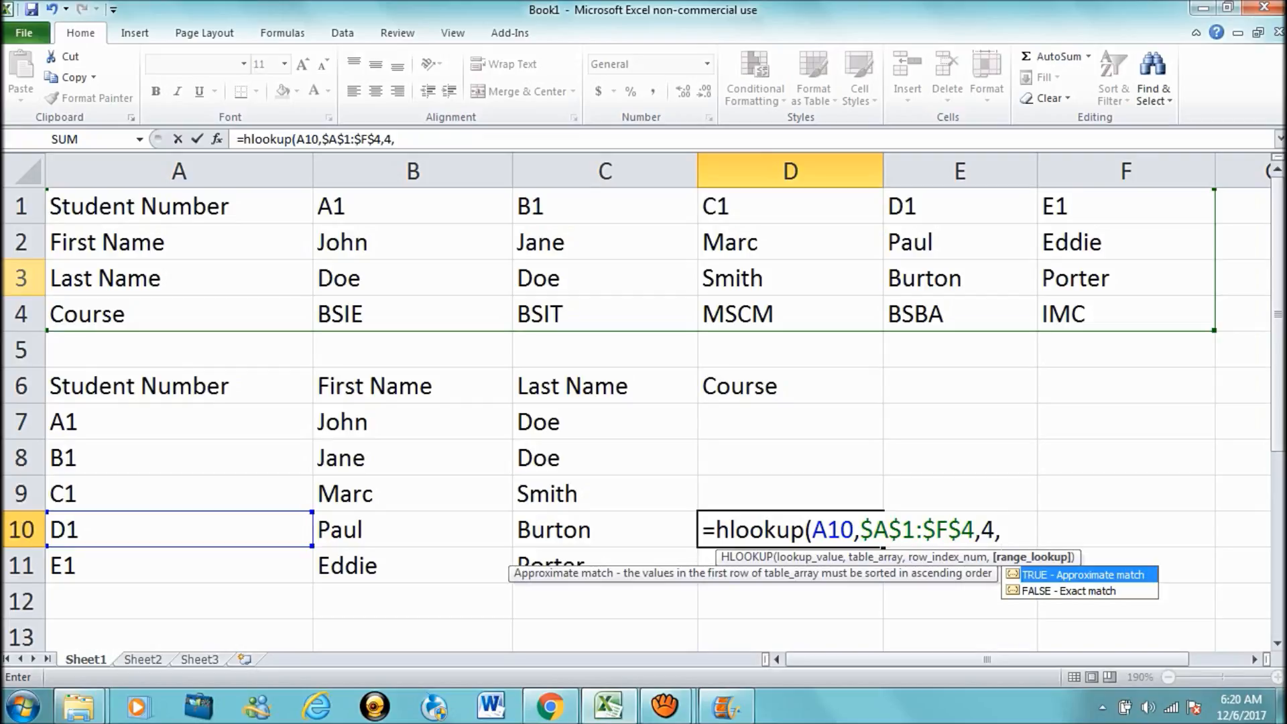
pyautogui.write('0)')
pyautogui.press('Return')
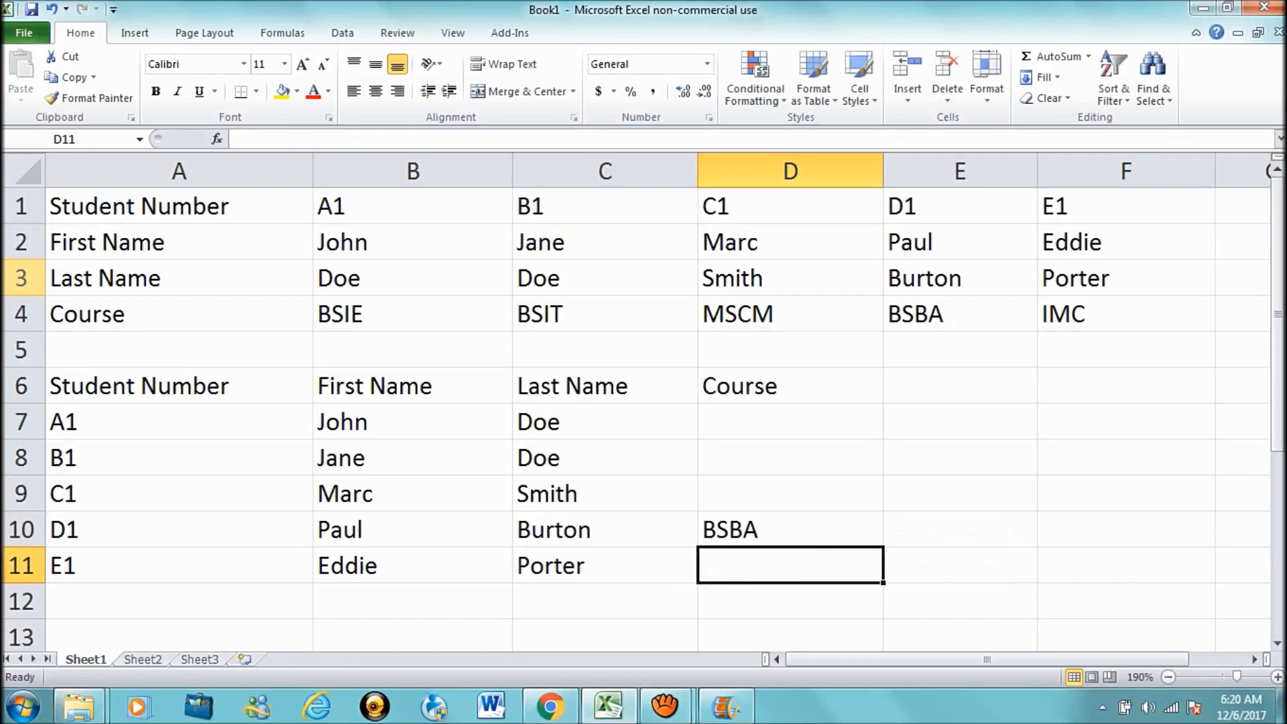
# Fill the Course lookup formula from D10 up through D7 and down to D11, then deselect the filled range
pyautogui.press('Up')
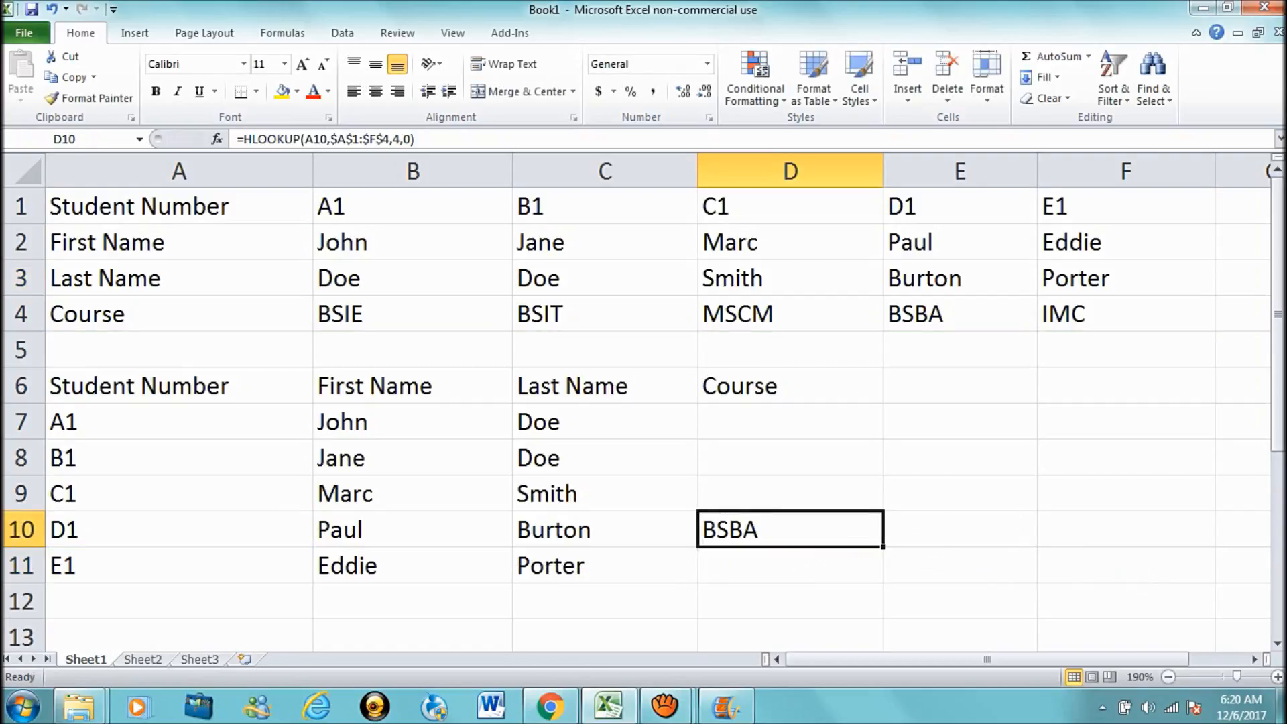
pyautogui.moveTo(883, 547); pyautogui.dragTo(872, 420)
pyautogui.moveTo(883, 547); pyautogui.dragTo(883, 567)
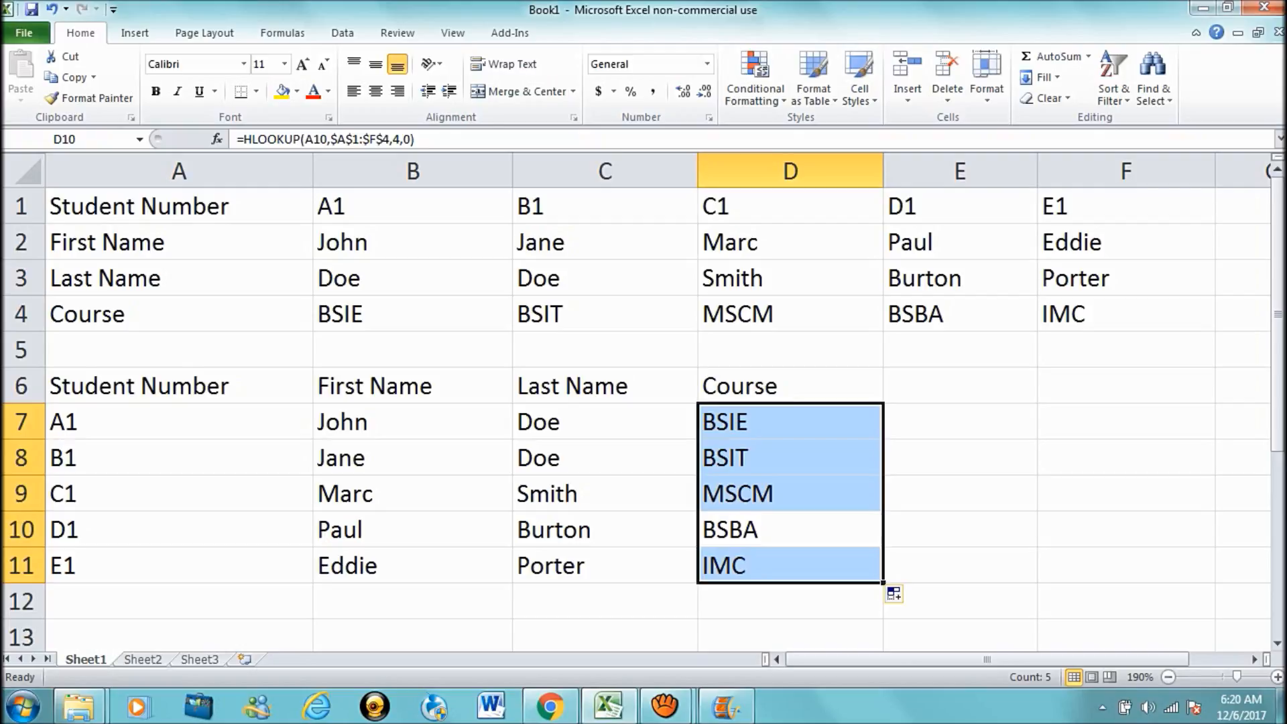
pyautogui.press('Right')
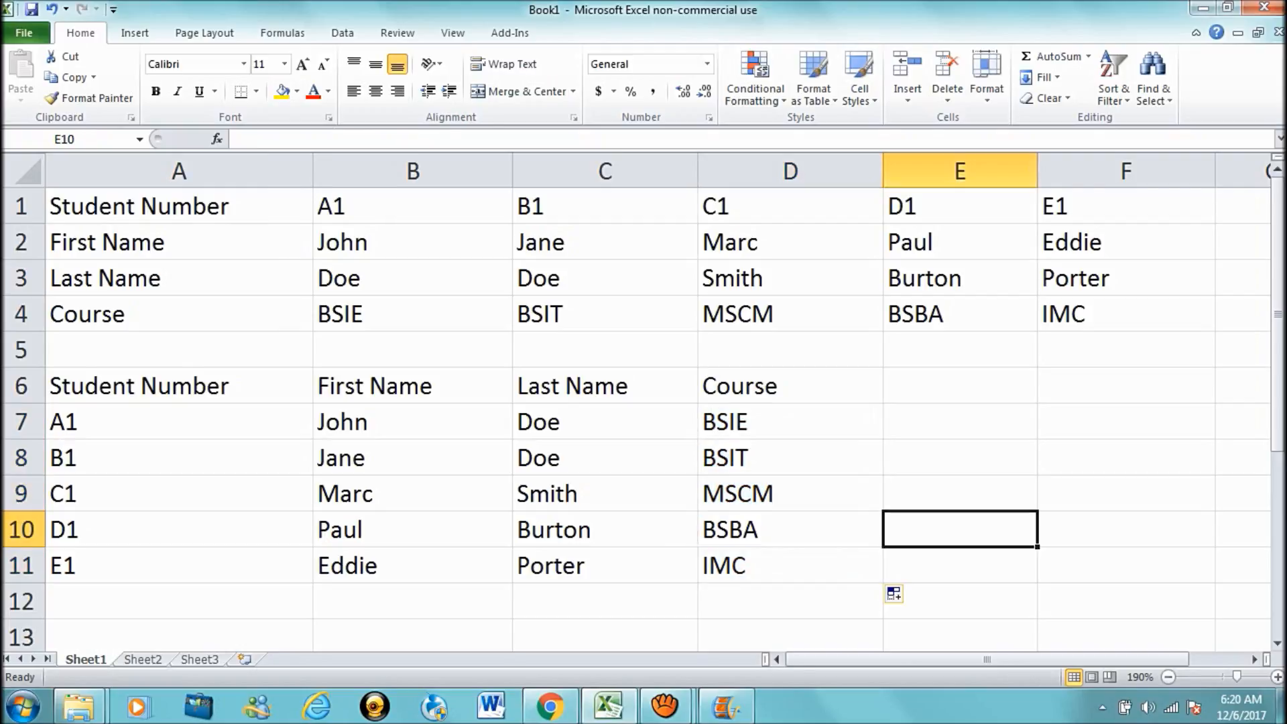
pyautogui.press('Up')
pyautogui.press('Up')
pyautogui.press('Up')
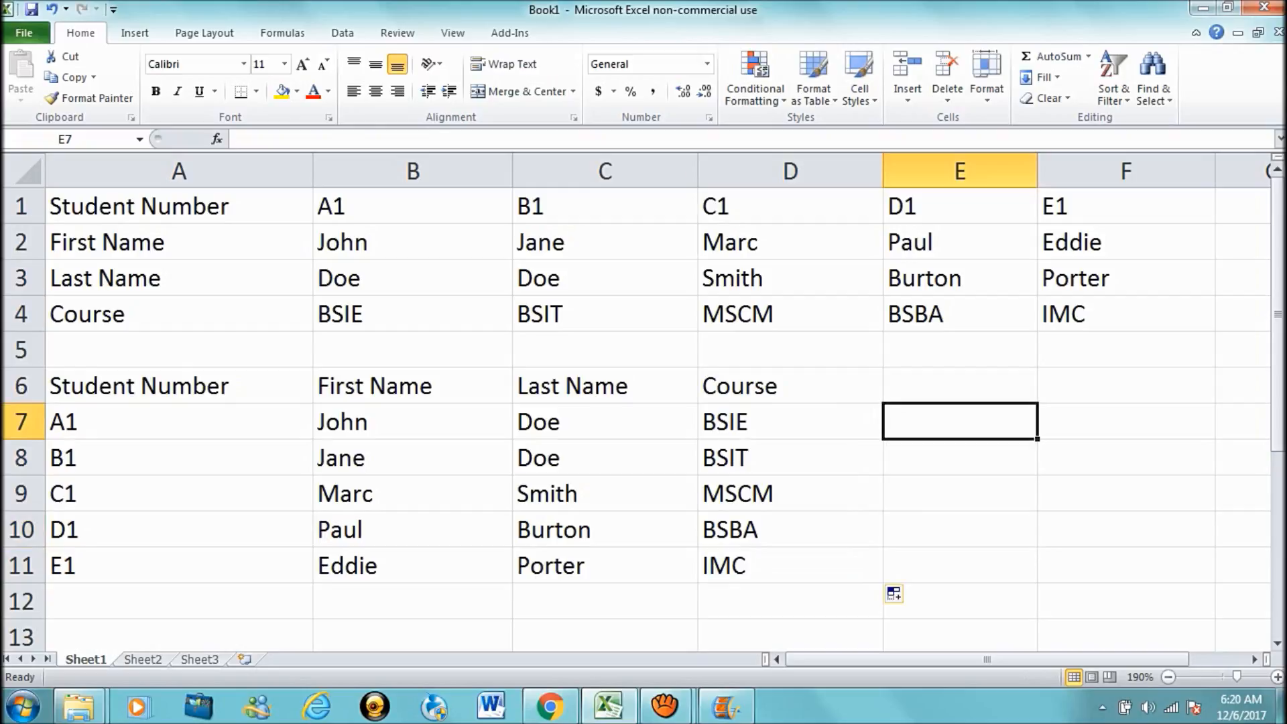